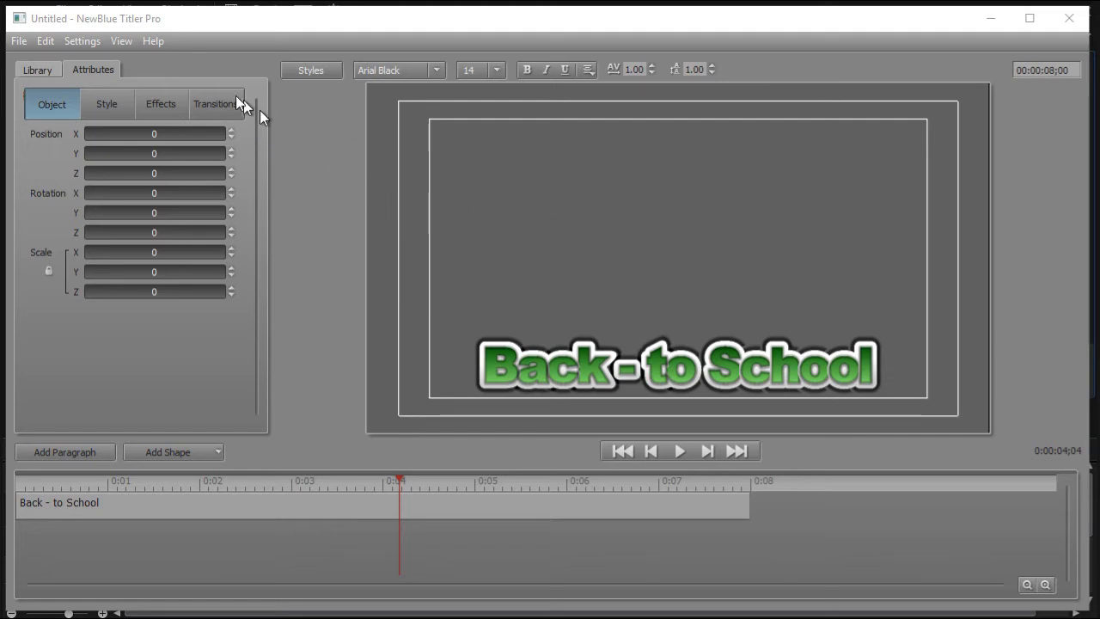
- Import the school bus image "sbus" from the Display Files folder into the title
click(18, 42)
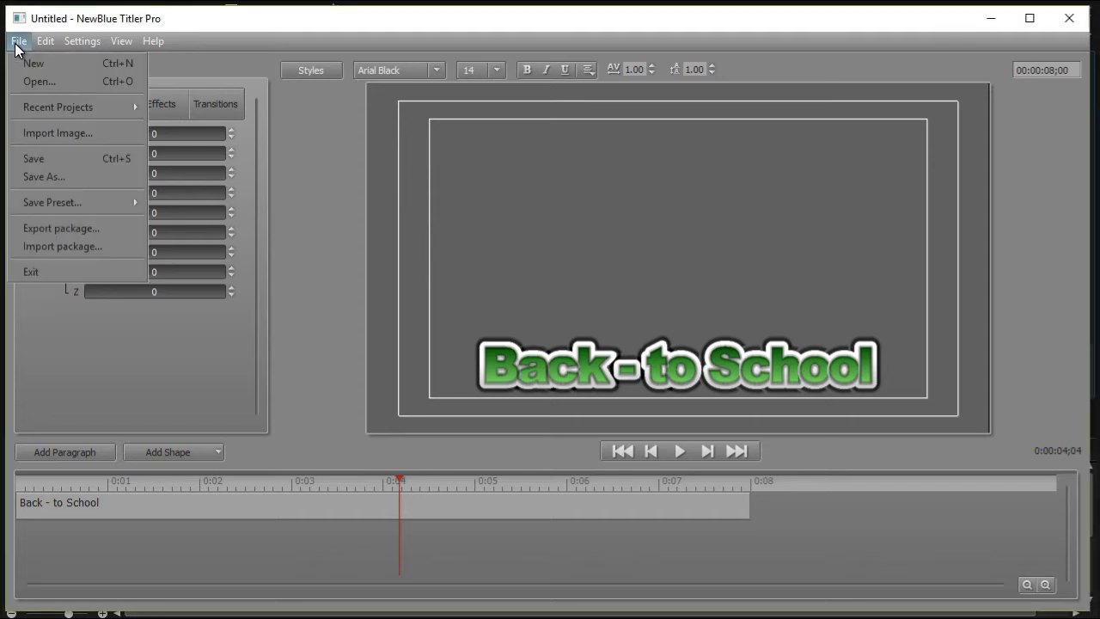
click(101, 134)
scroll(688, 331, down, 5)
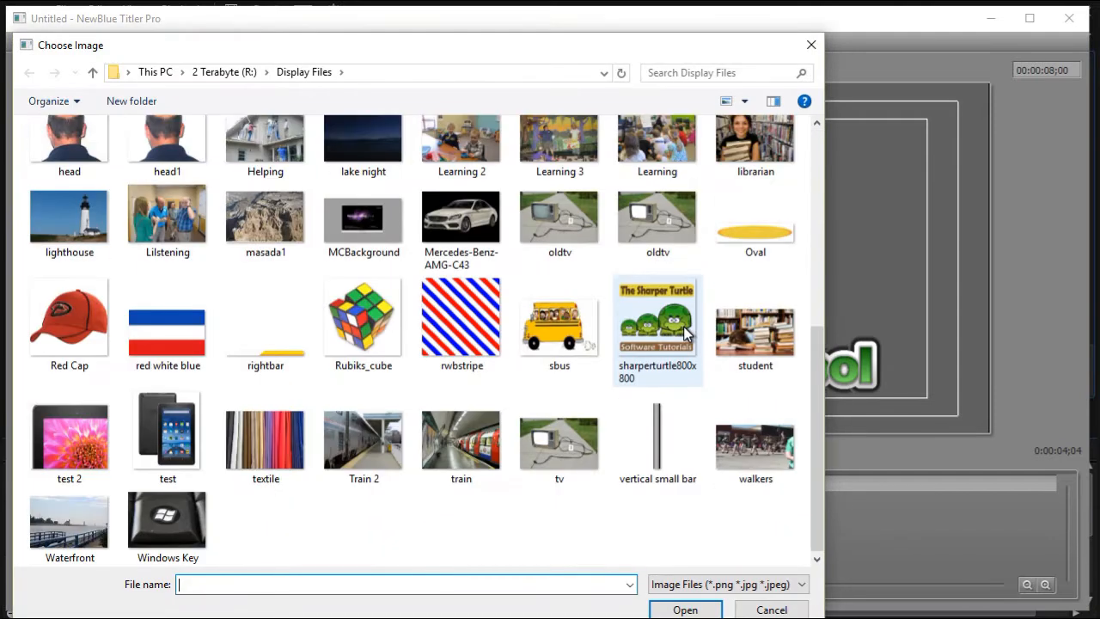
scroll(577, 314, up, 2)
click(581, 530)
double_click(581, 530)
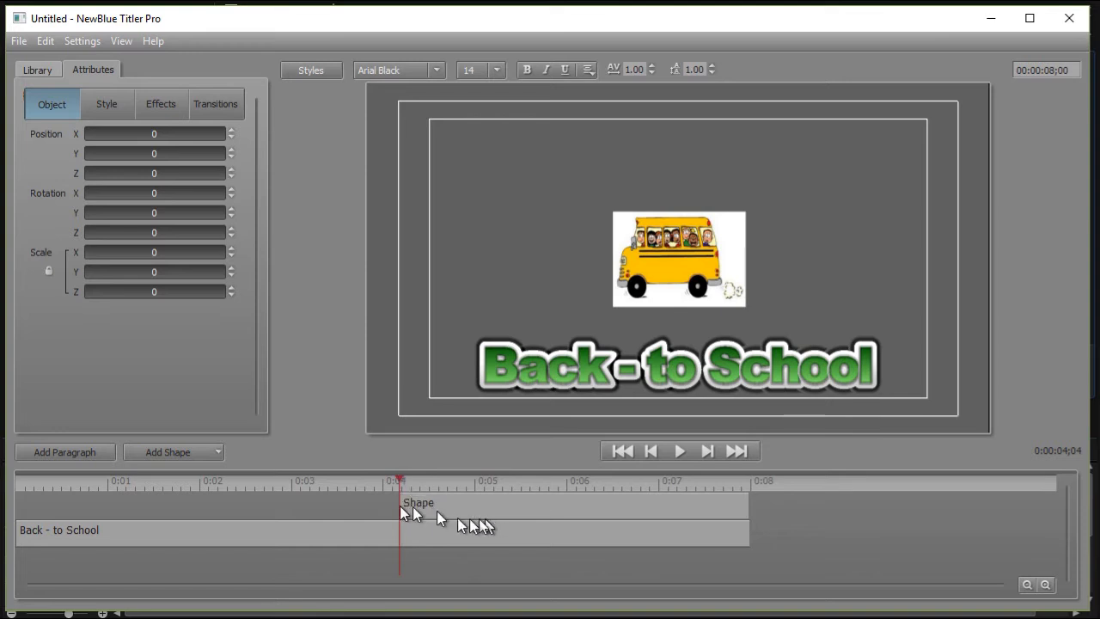
- Preview the title from 0:00:03;05 and extend the bus shape's clip back to the start of the timeline
drag(400, 481, 310, 485)
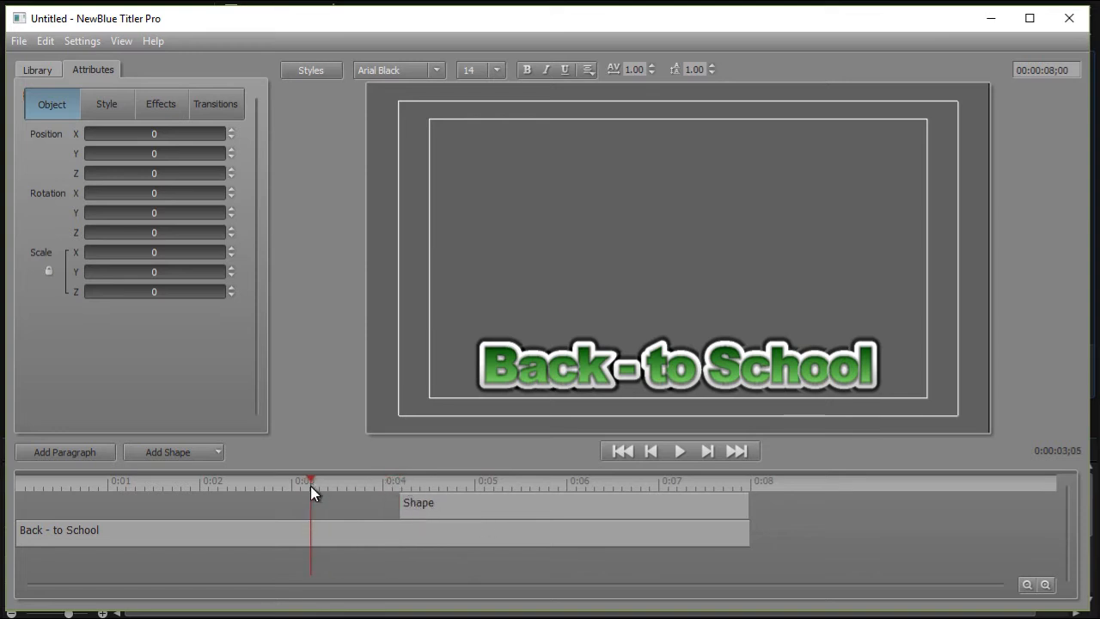
click(679, 451)
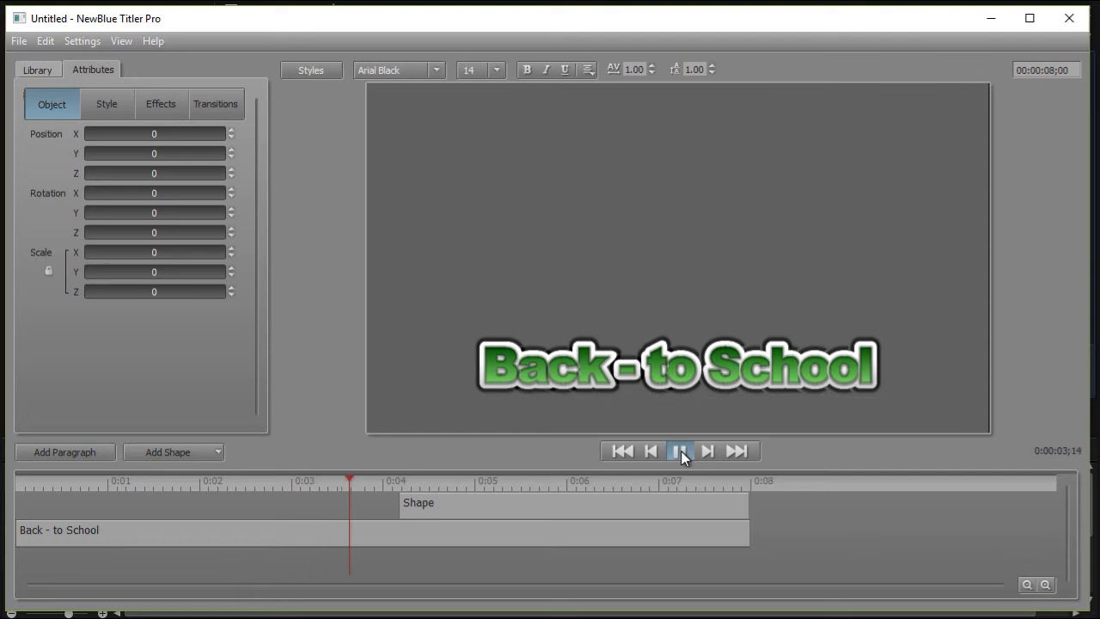
click(680, 451)
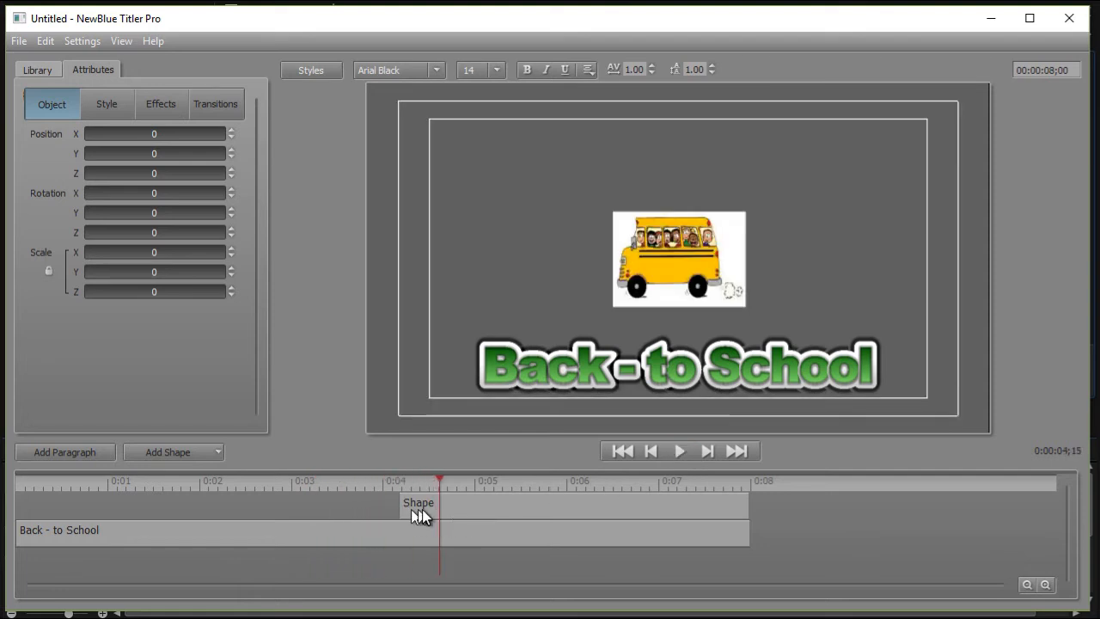
click(417, 507)
drag(400, 504, 1, 505)
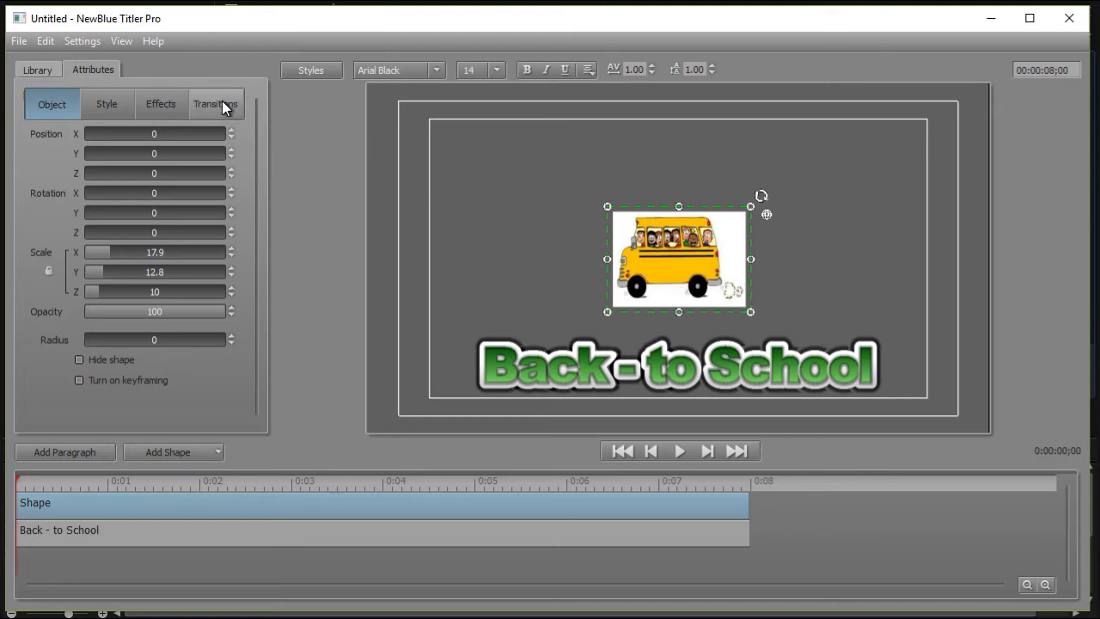
- Examine the Fly Past and Fly In transition presets in the library and the bus clip's context options
click(31, 69)
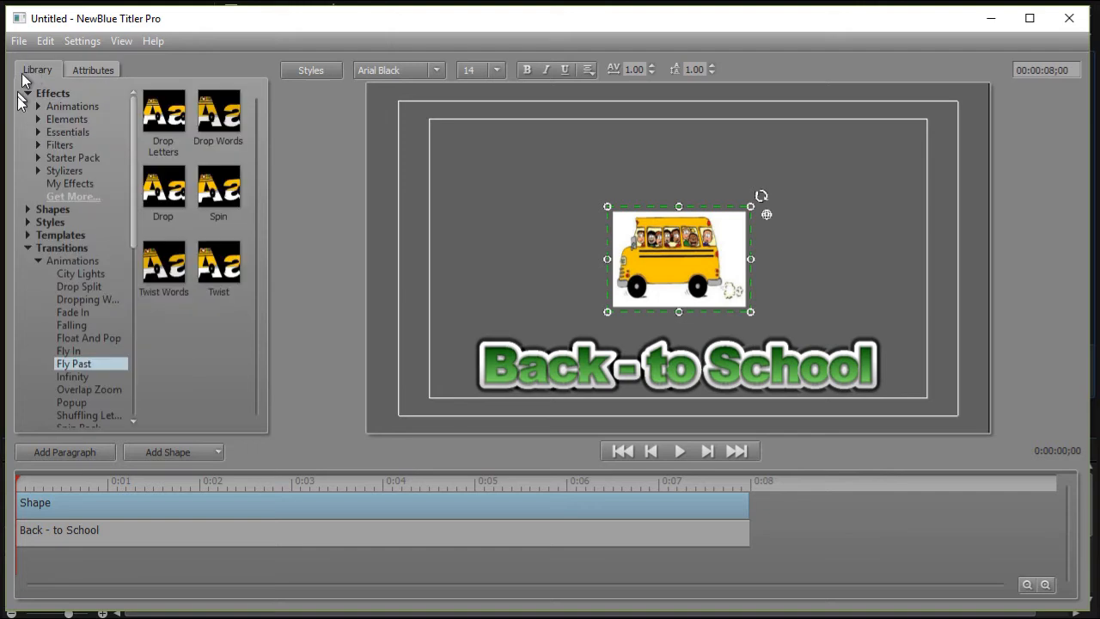
click(94, 362)
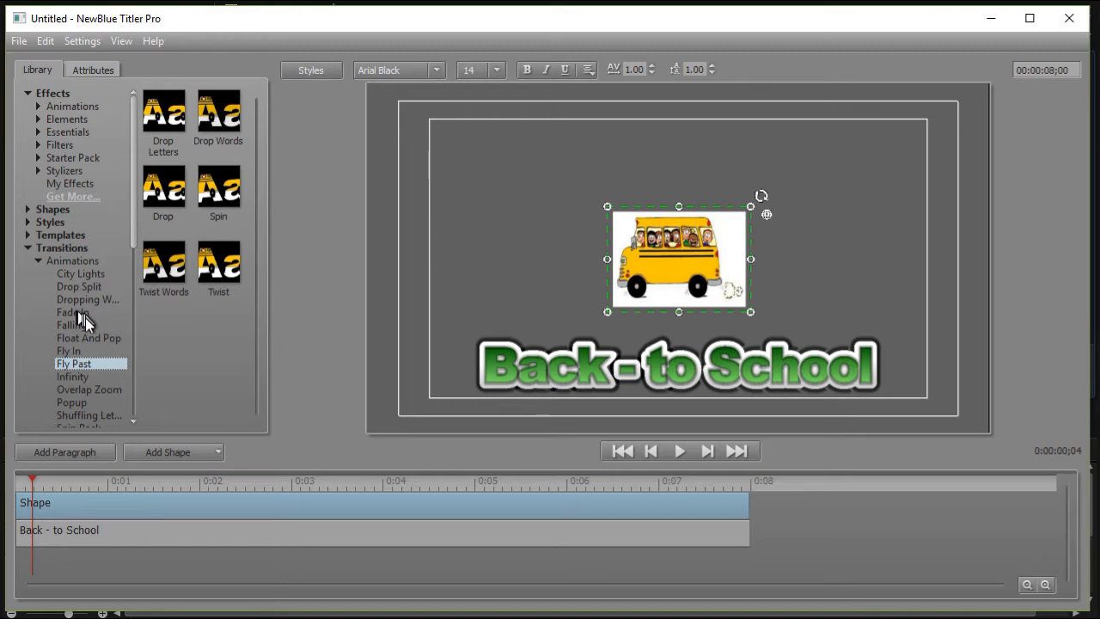
click(79, 351)
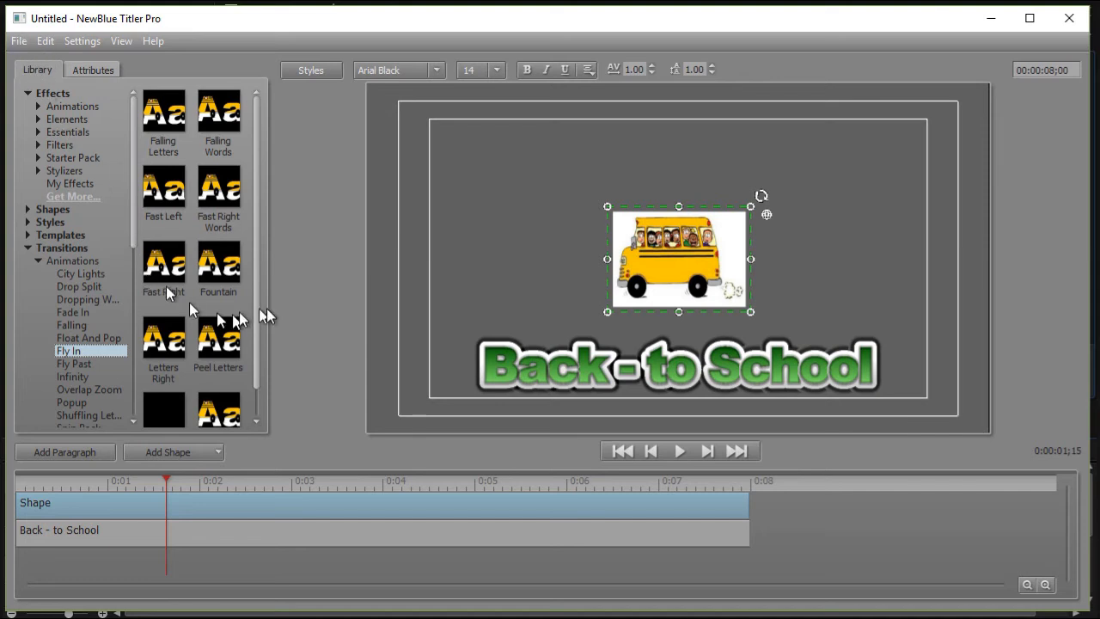
click(89, 69)
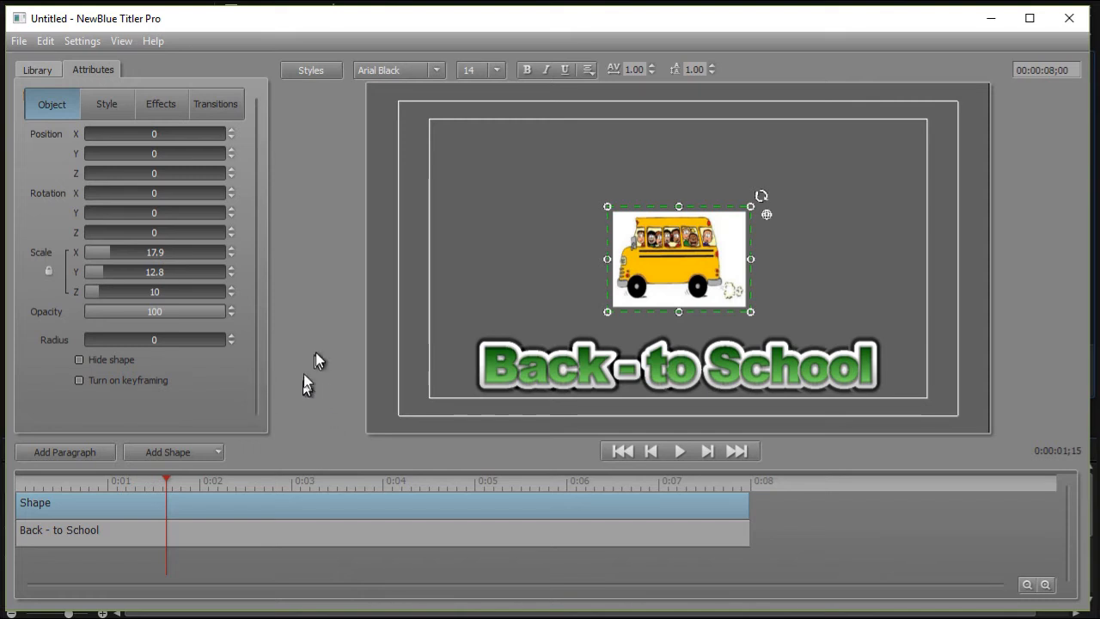
right_click(222, 510)
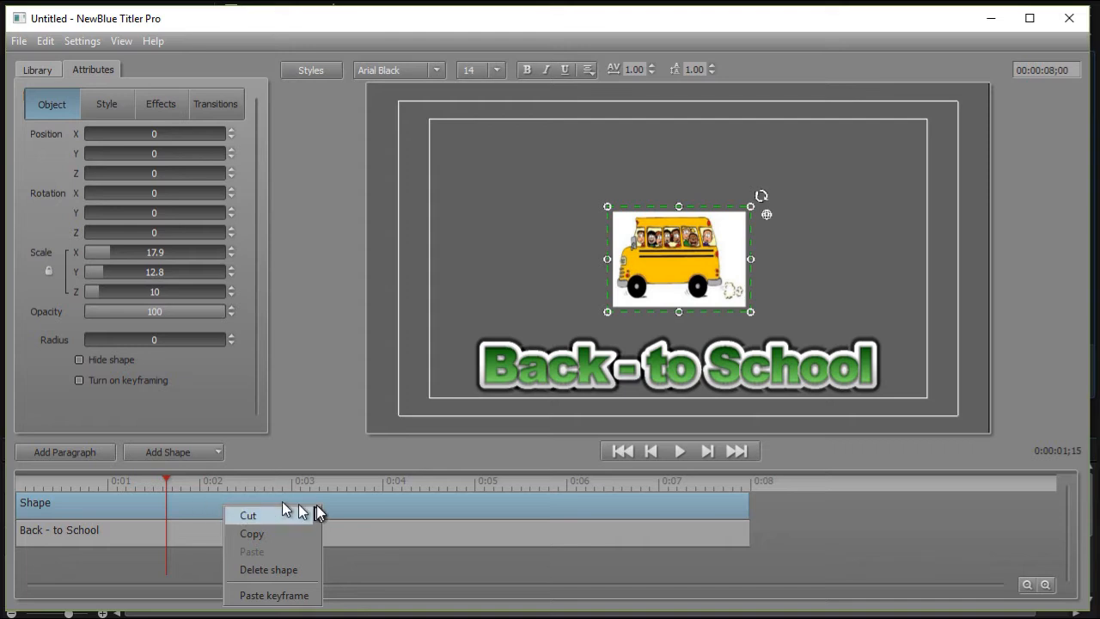
click(317, 391)
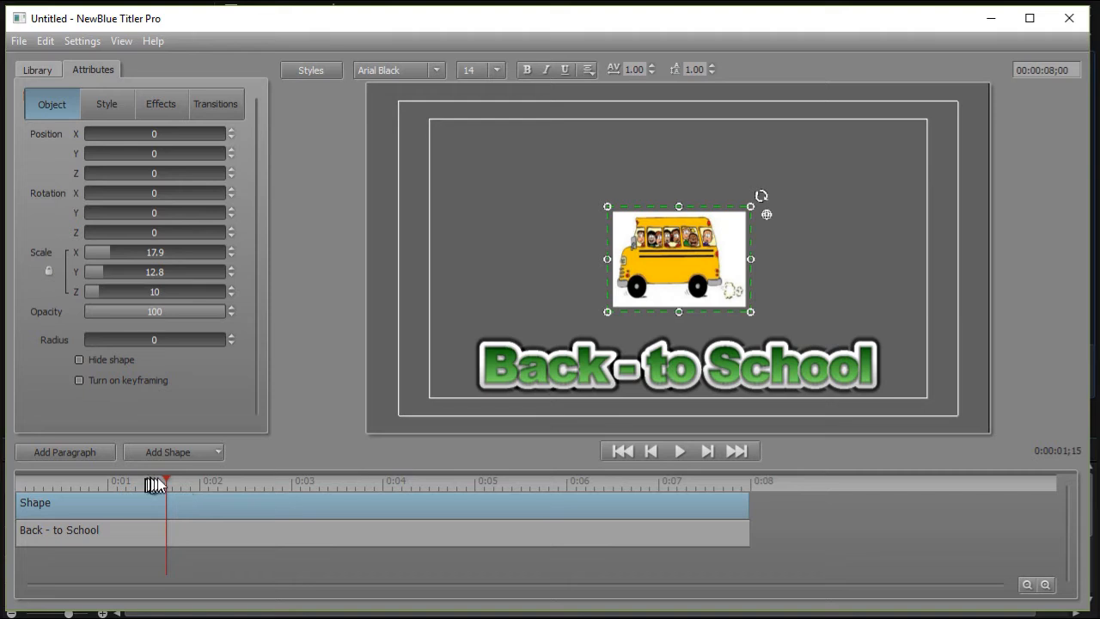
- Turn on keyframing for the bus shape at 0:00:00;00
drag(166, 477, 19, 481)
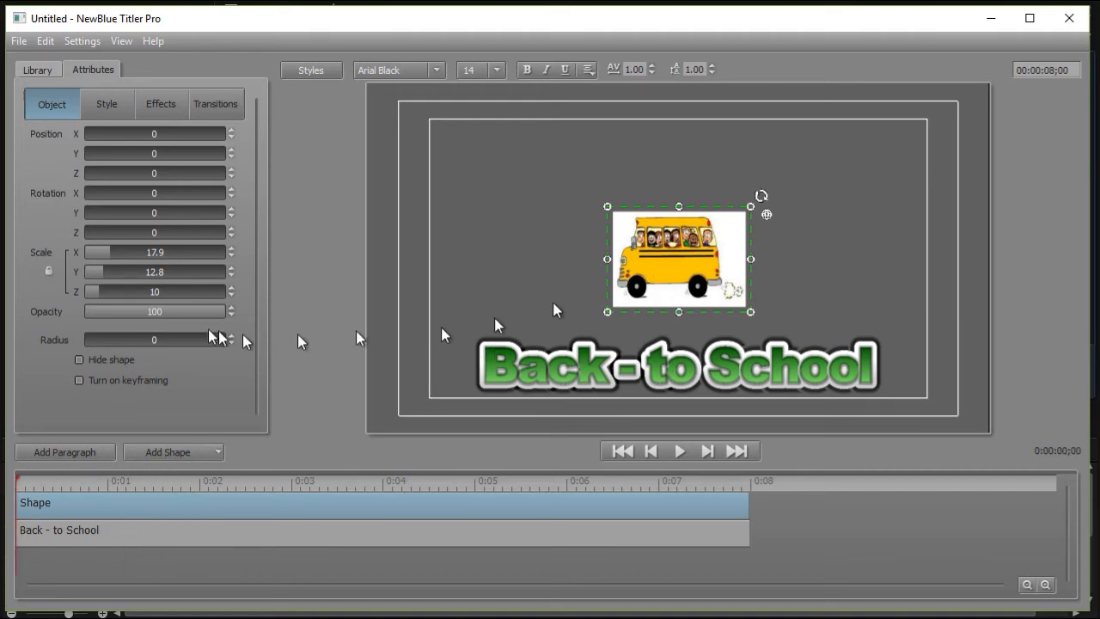
click(79, 380)
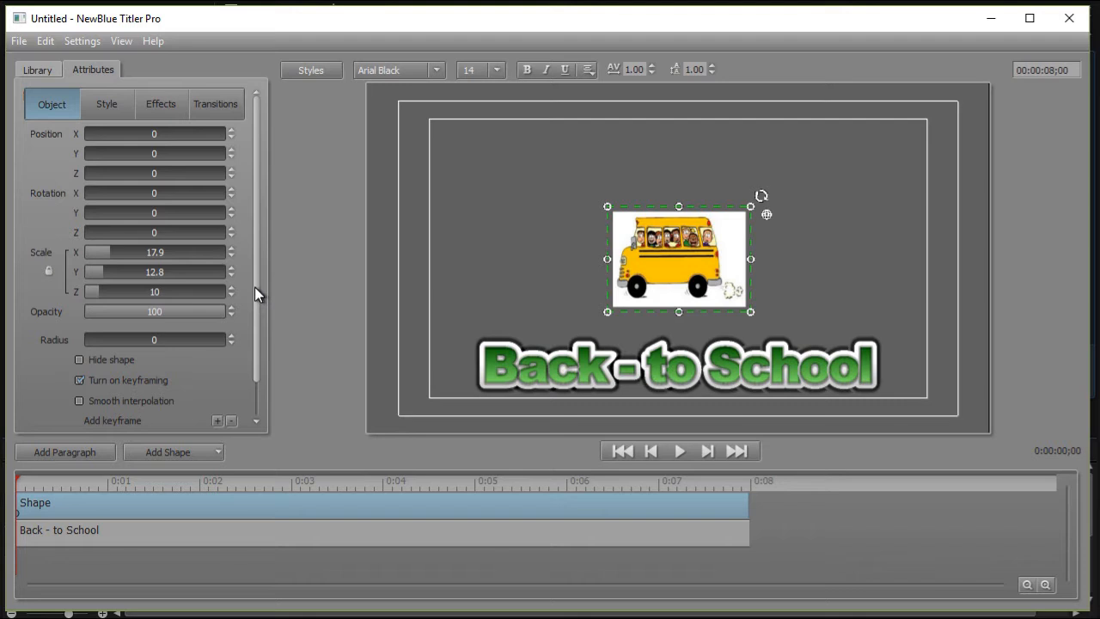
drag(255, 290, 251, 331)
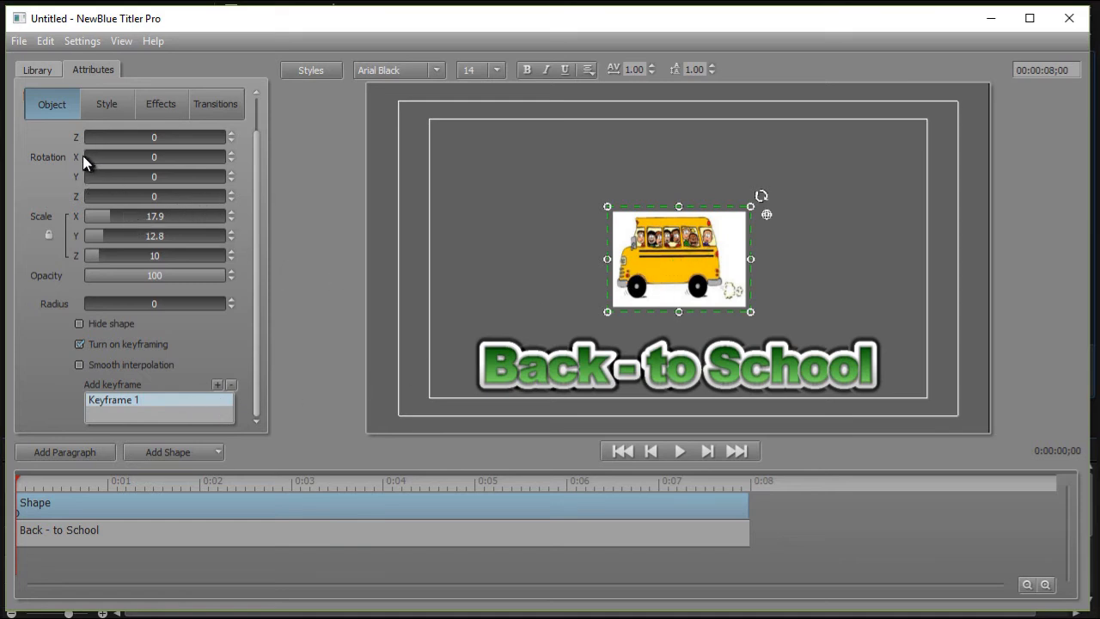
drag(256, 155, 242, 87)
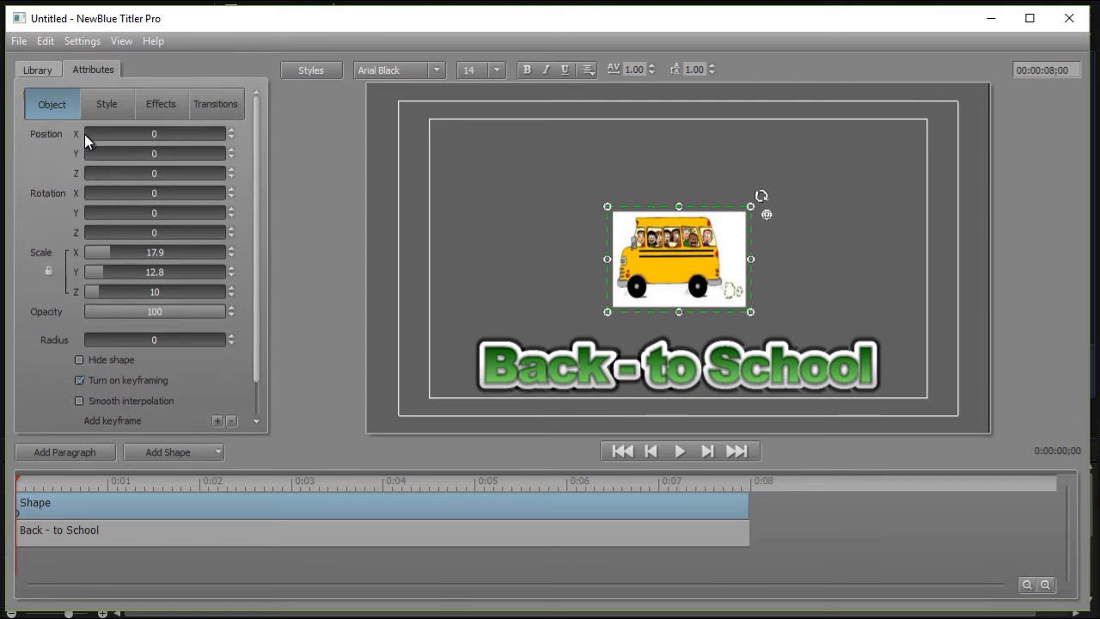
- Animate the bus across the frame by setting its X position to about 145.5 at the start and -148.5 at the end
drag(86, 134, 126, 141)
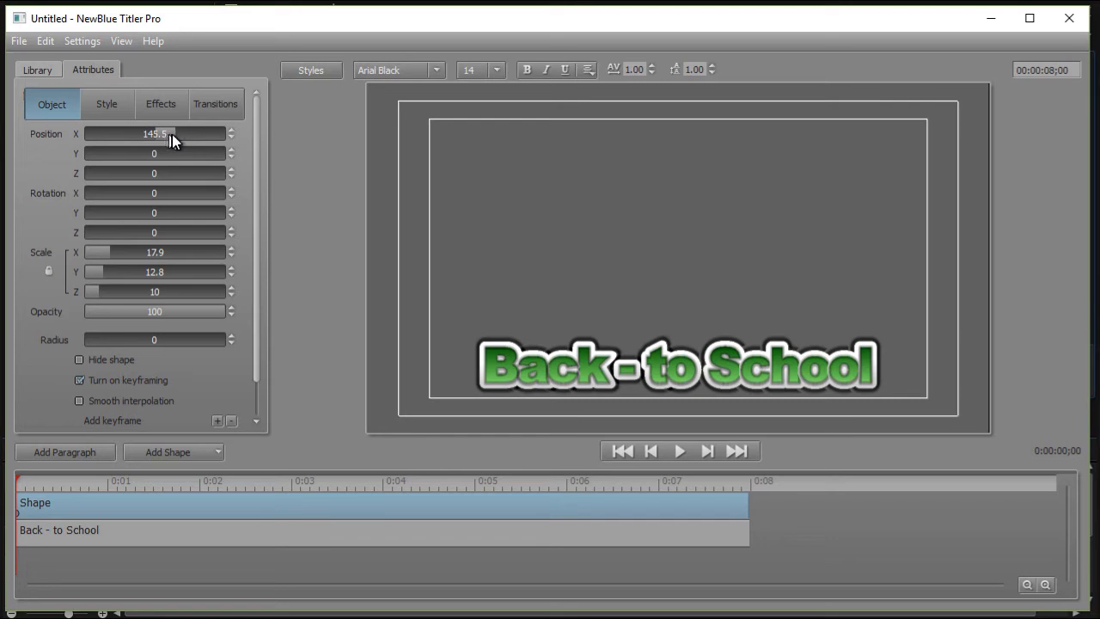
mouse_move(172, 134)
mouse_down()
mouse_move(161, 134)
mouse_move(178, 136)
mouse_up()
click(749, 487)
drag(173, 133, 89, 131)
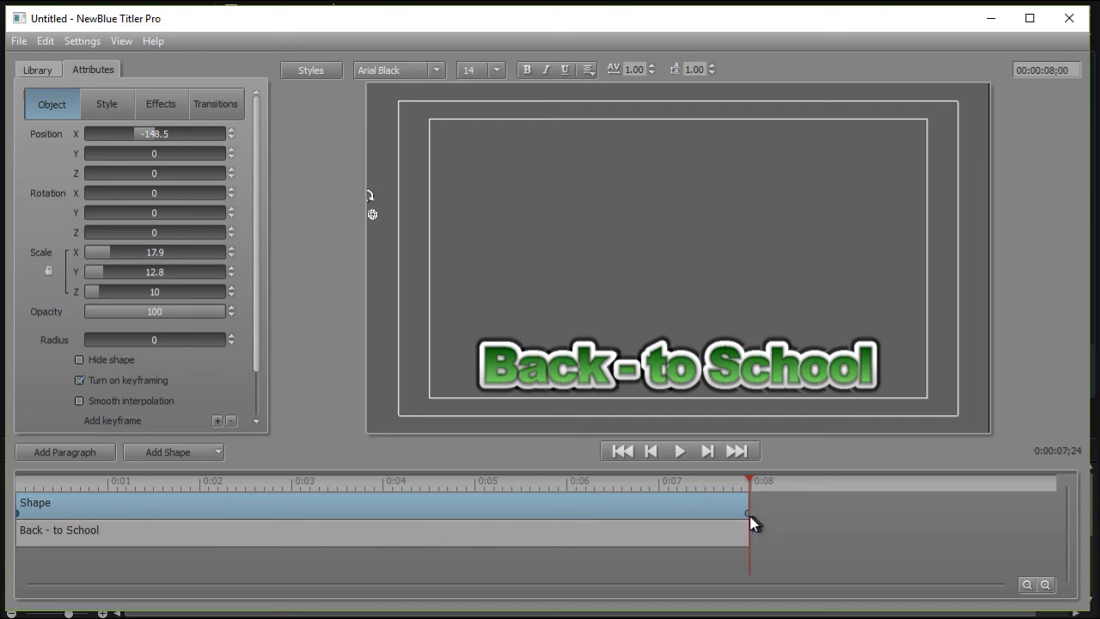
- Play back the bus motion, stop near the frame's centre and add a bus keyframe at 0:00:03;22
click(680, 451)
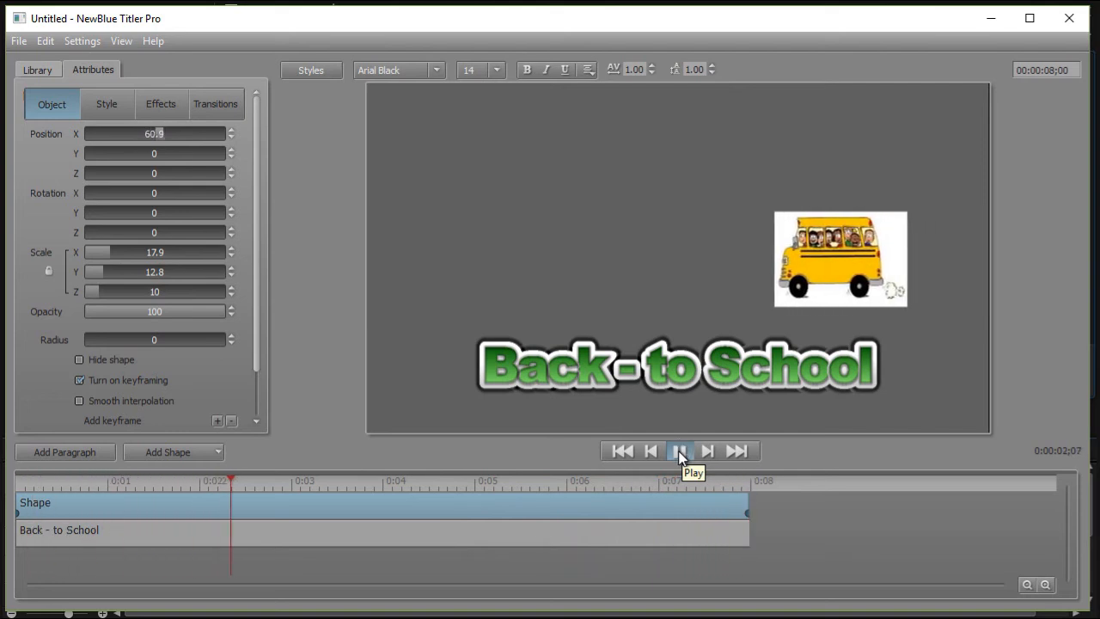
click(678, 451)
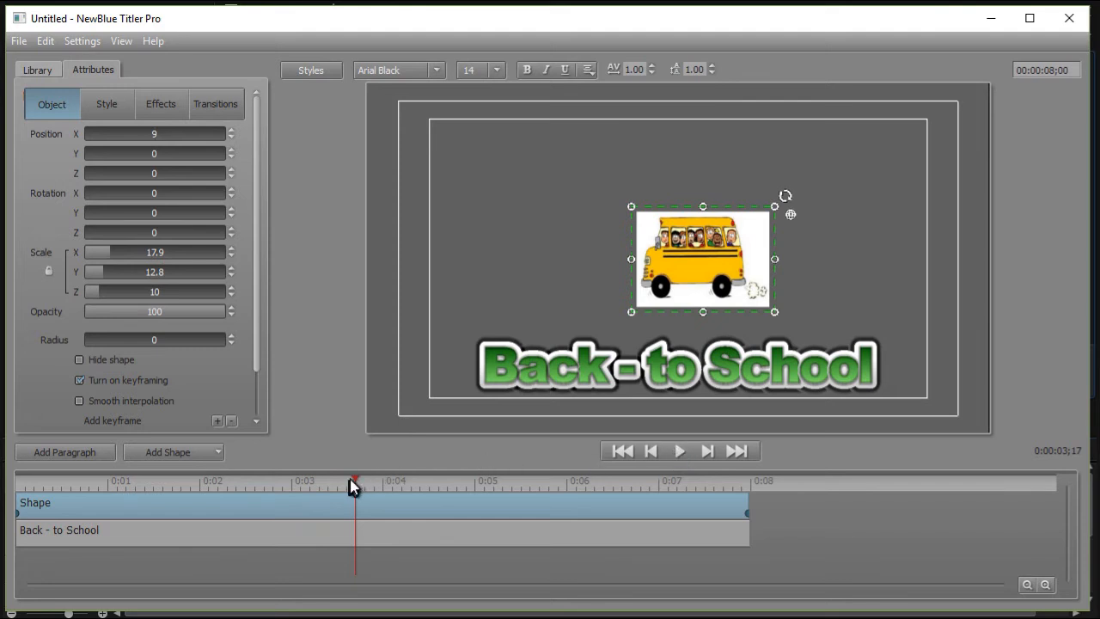
drag(356, 479, 372, 483)
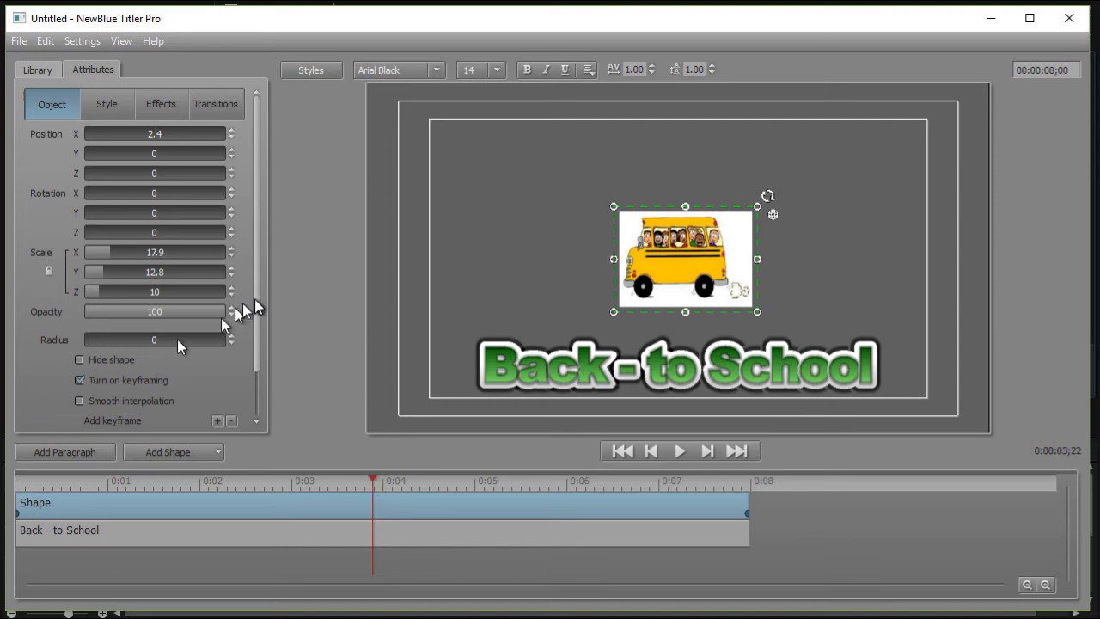
scroll(257, 303, down, 2)
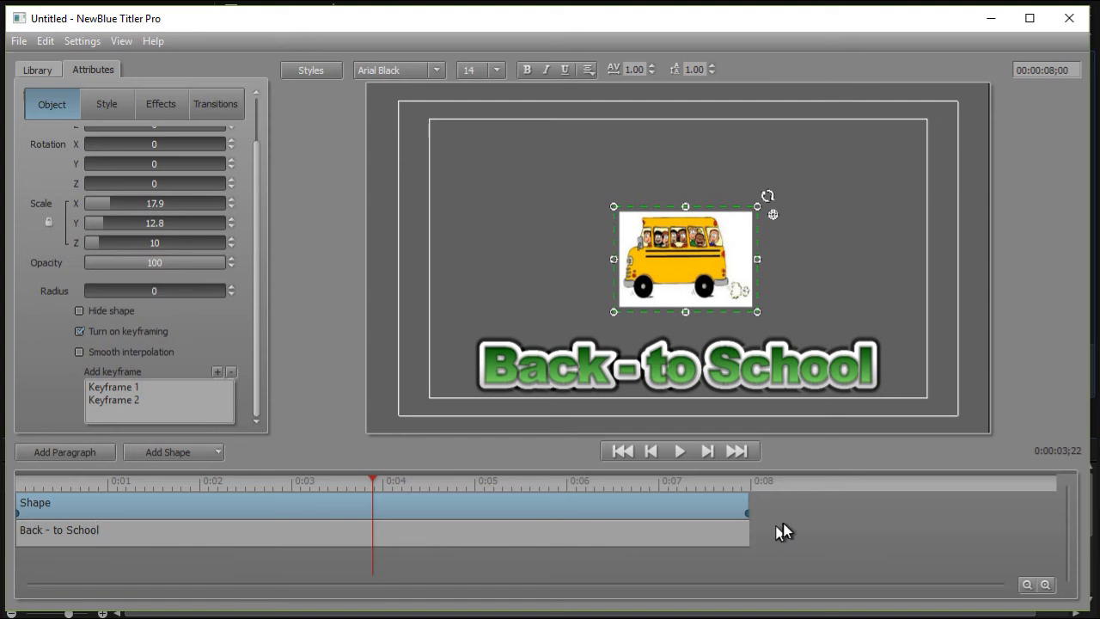
click(219, 371)
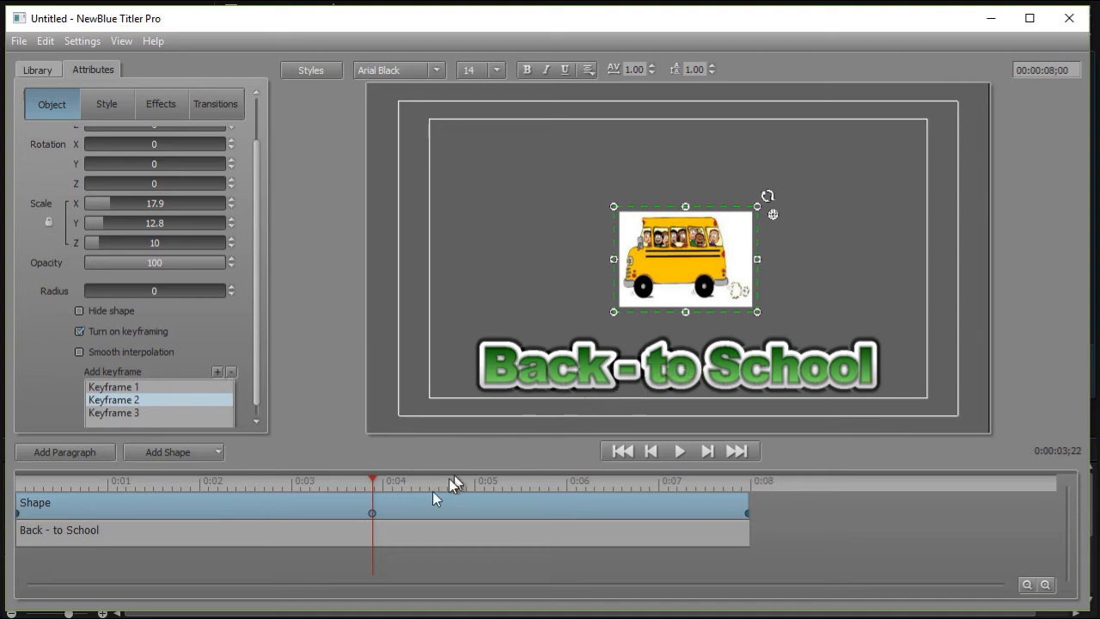
- Preview the motion, copy the bus keyframe at 0:00:03;22 and paste it just after 0:00:04;13
click(679, 452)
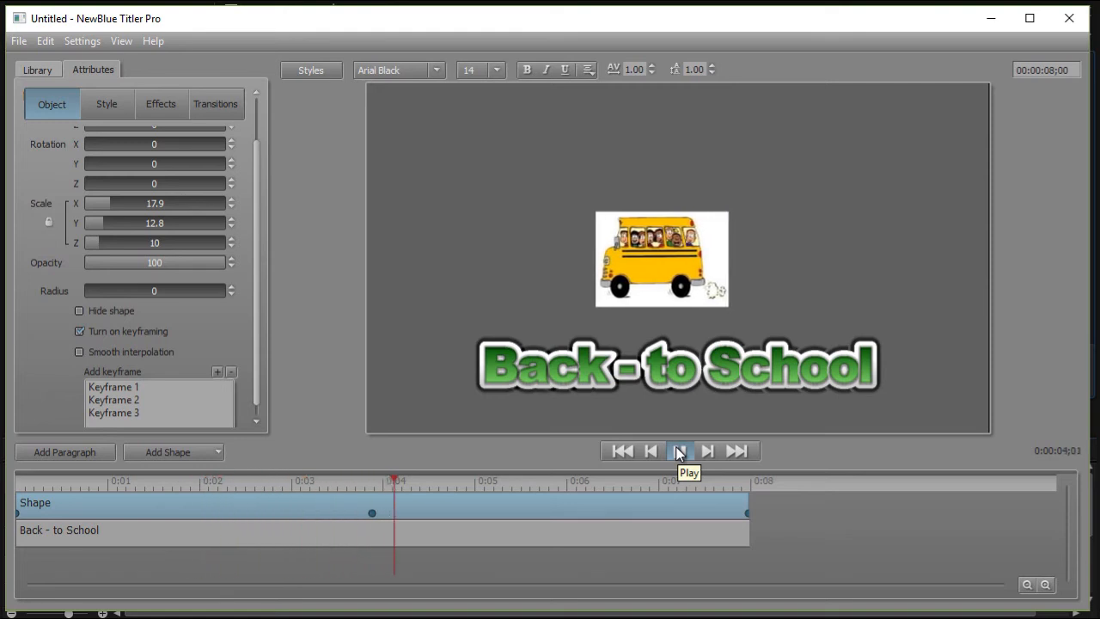
click(679, 452)
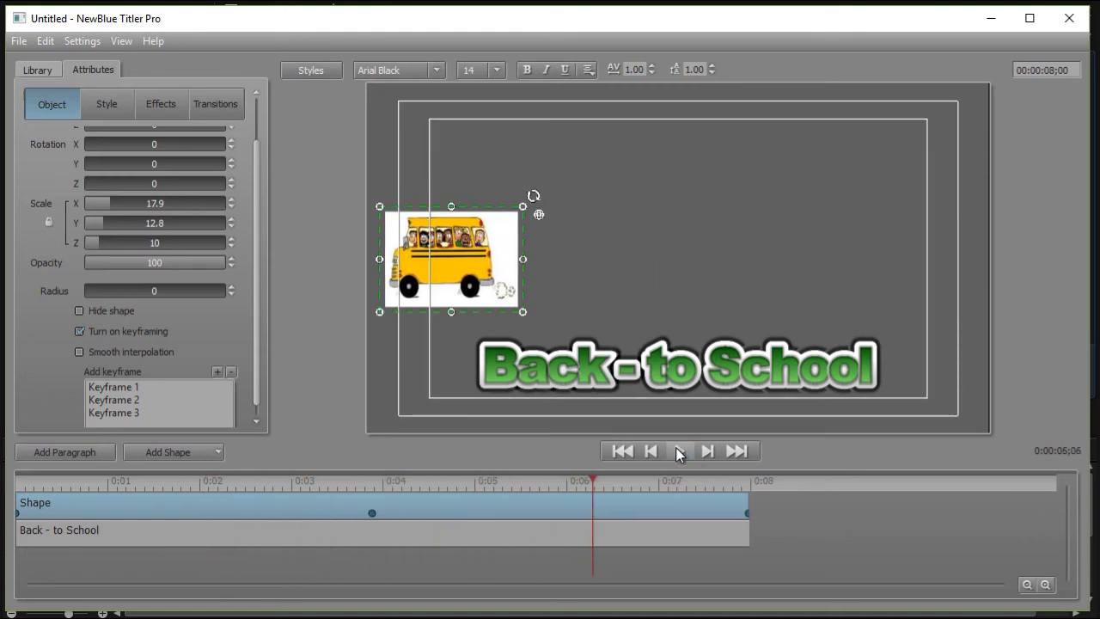
right_click(371, 512)
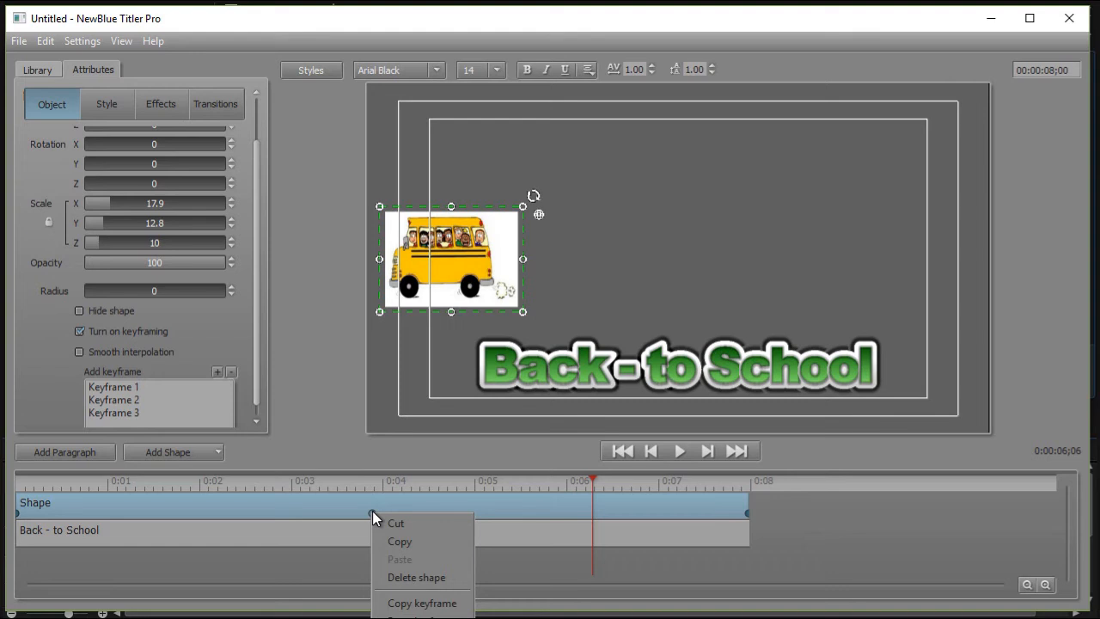
click(418, 604)
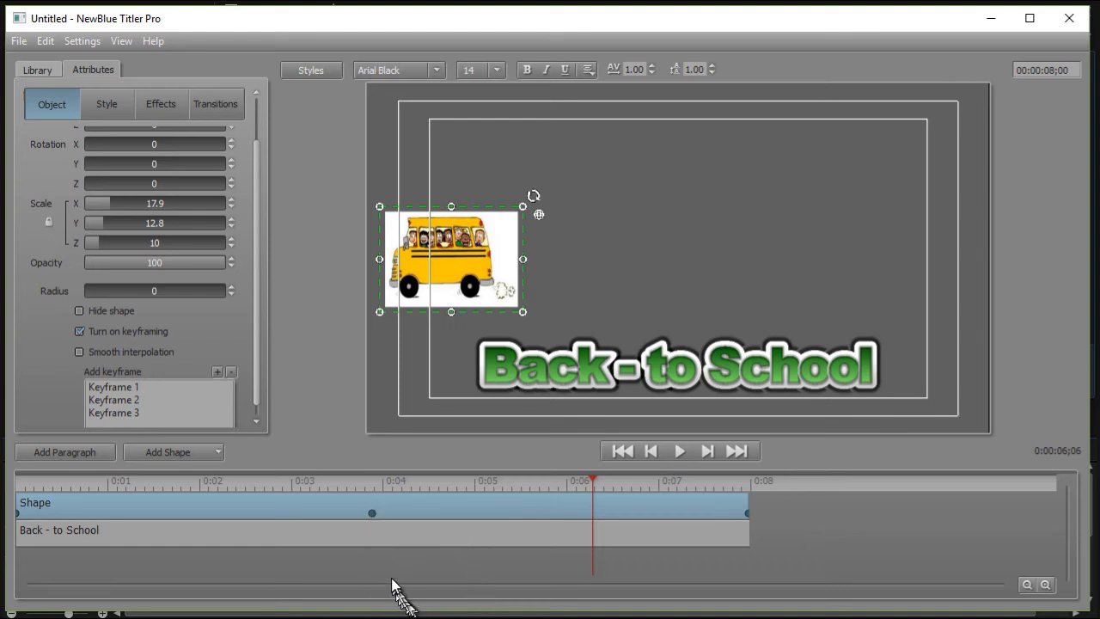
click(432, 488)
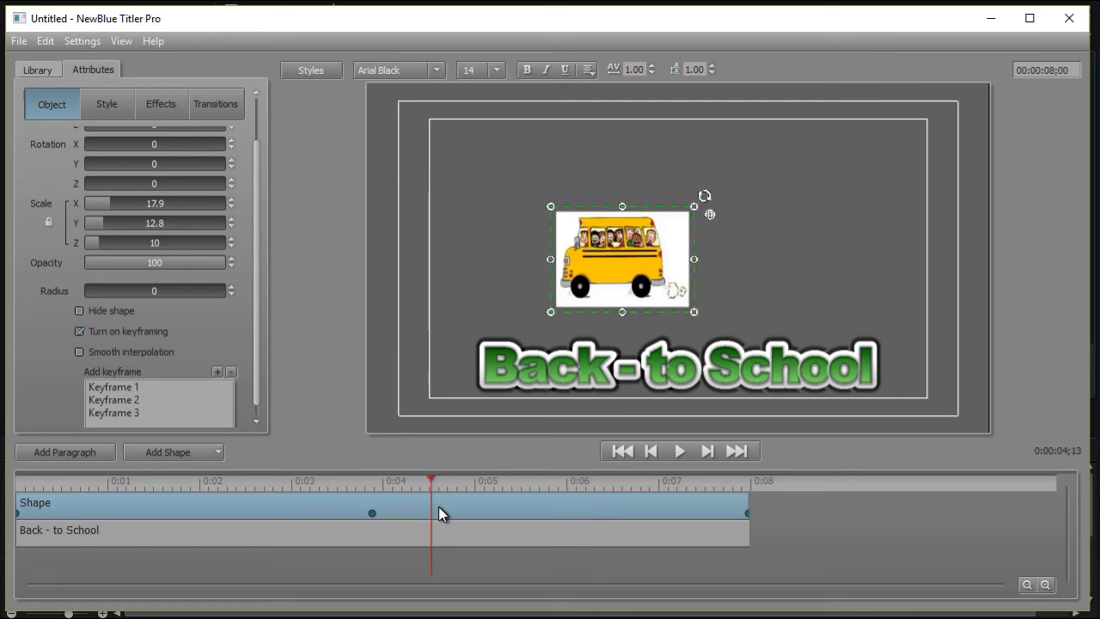
right_click(438, 513)
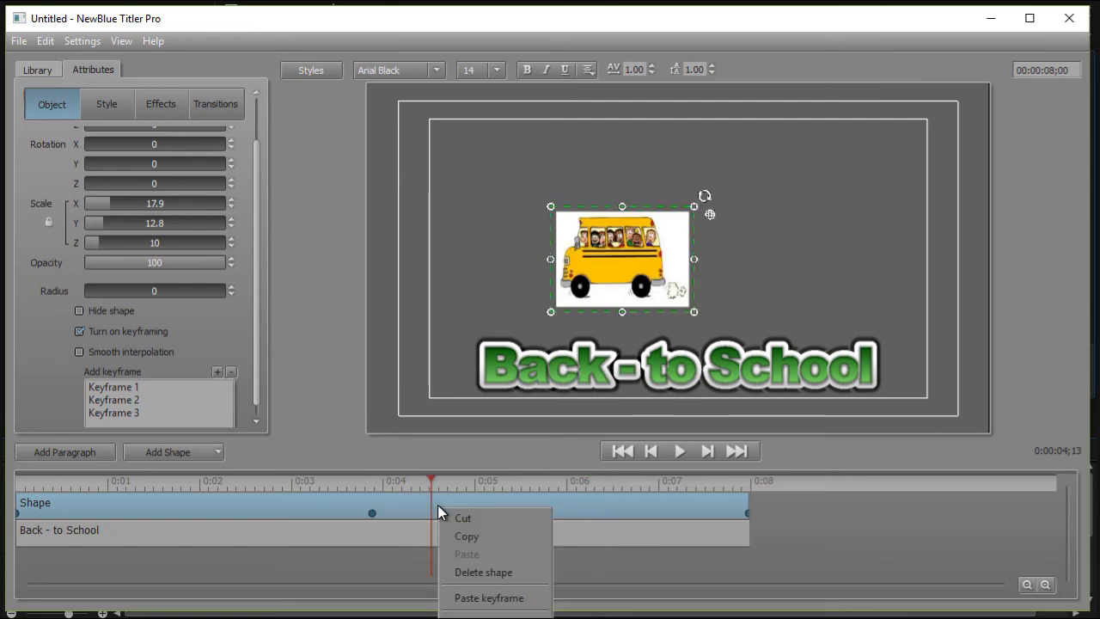
click(486, 598)
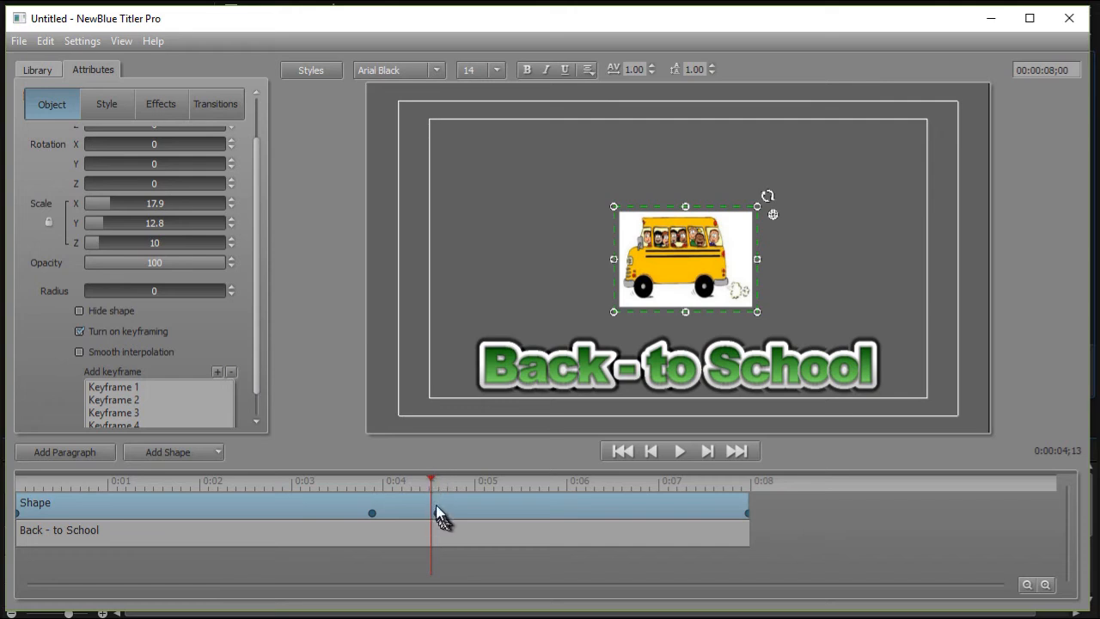
- Preview the bus's pause from 0:00:01;03 and move the second keyframe earlier to about 1.7 seconds
drag(432, 485, 120, 462)
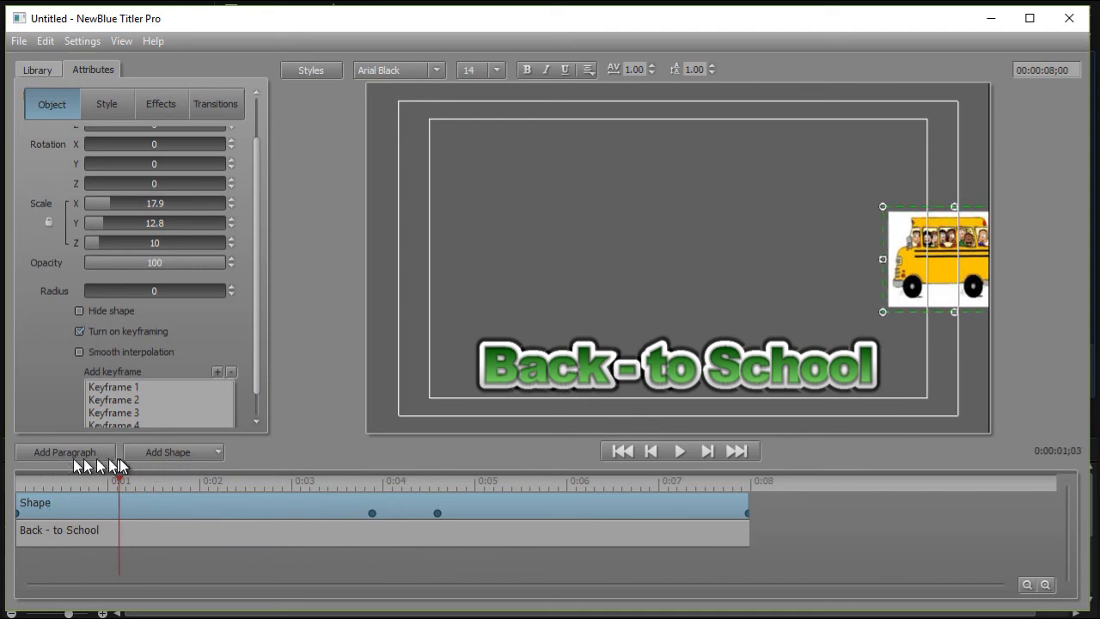
click(680, 453)
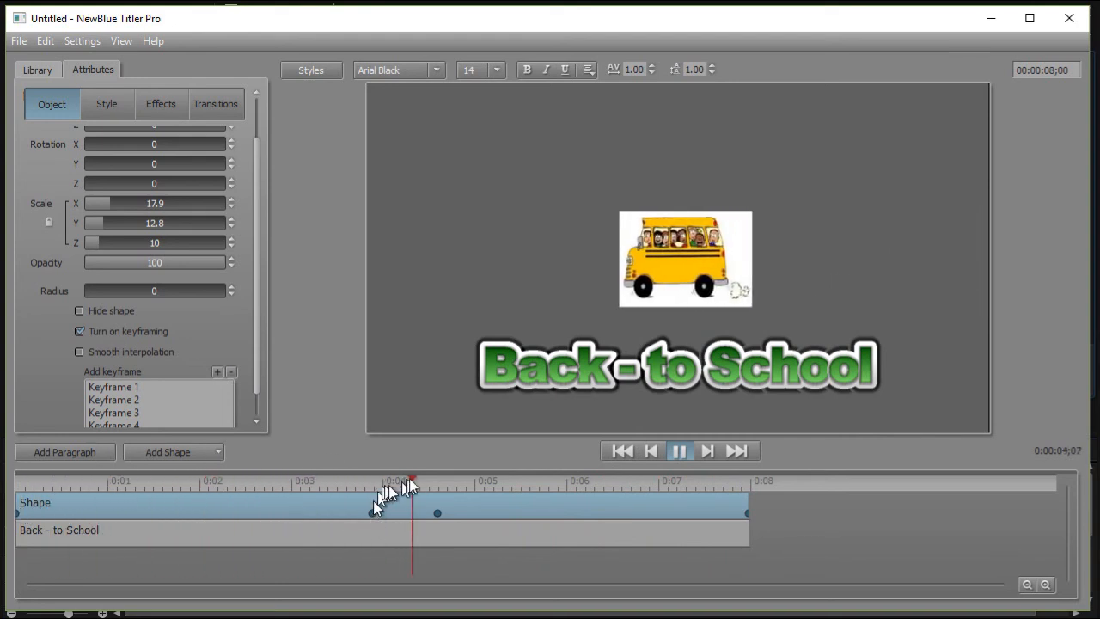
click(679, 451)
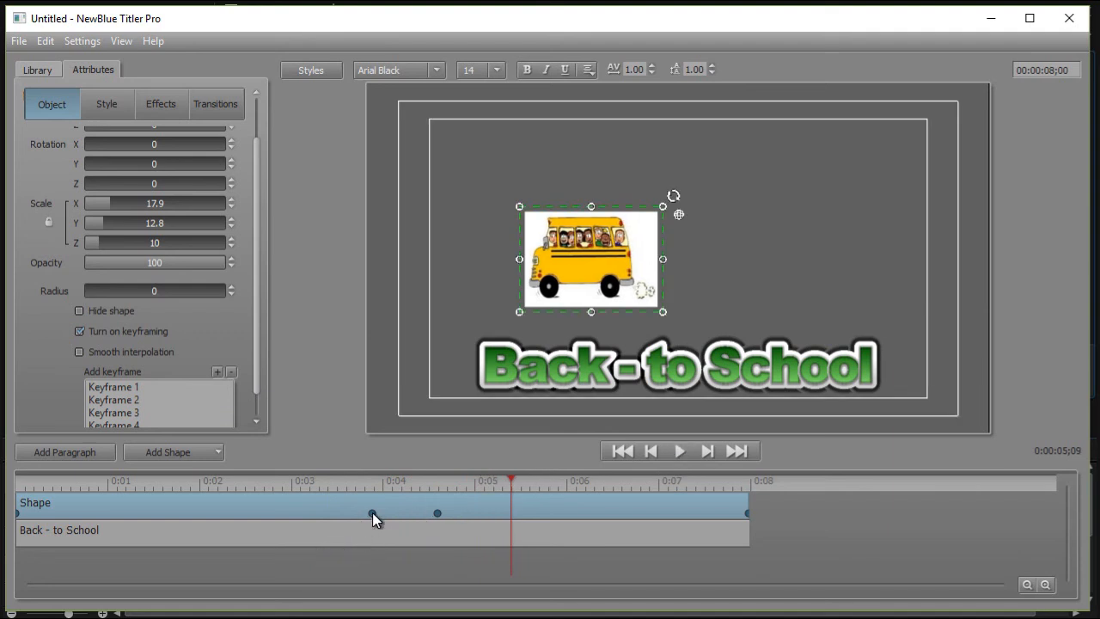
drag(372, 512, 182, 514)
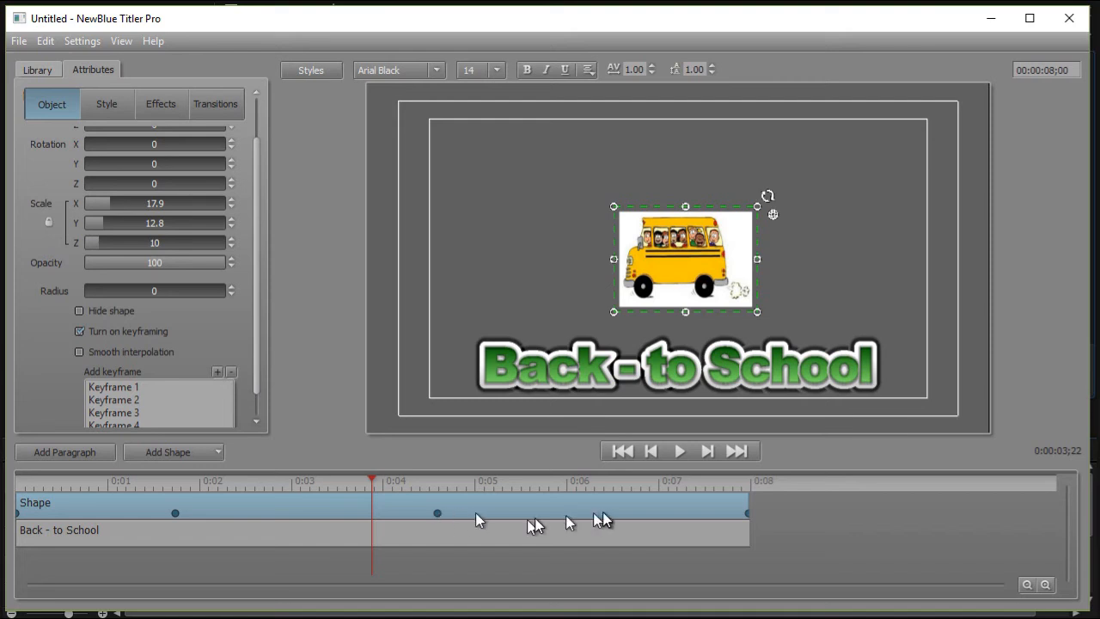
- Preview the bus motion from the start and reduce the bus's scale to X 9.7, Y 6.9, Z 5.4 at the first keyframe
click(680, 452)
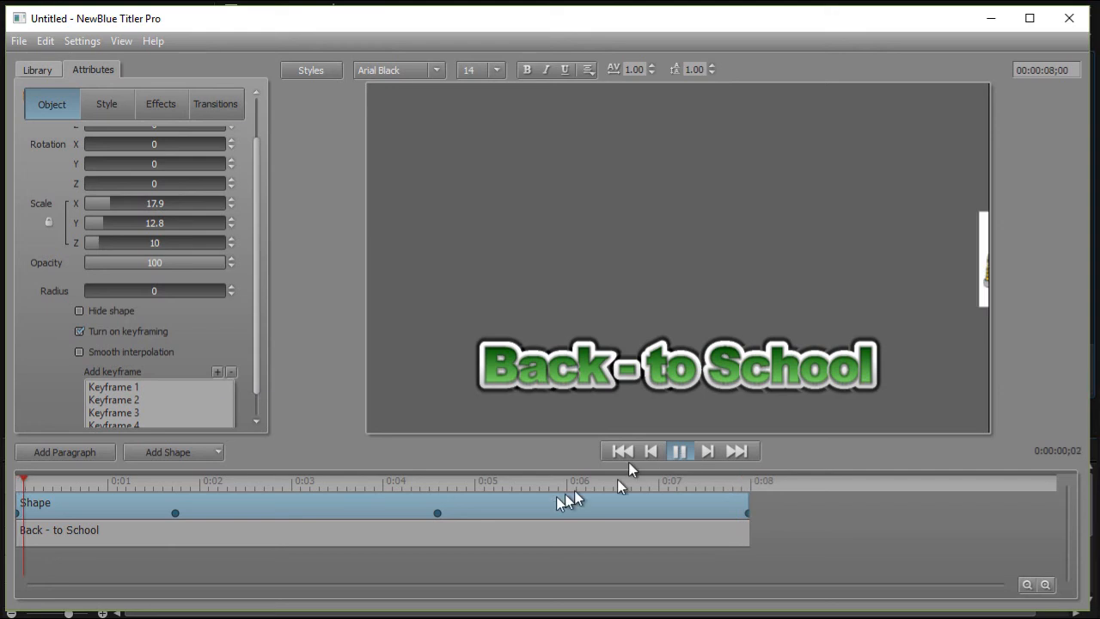
click(679, 451)
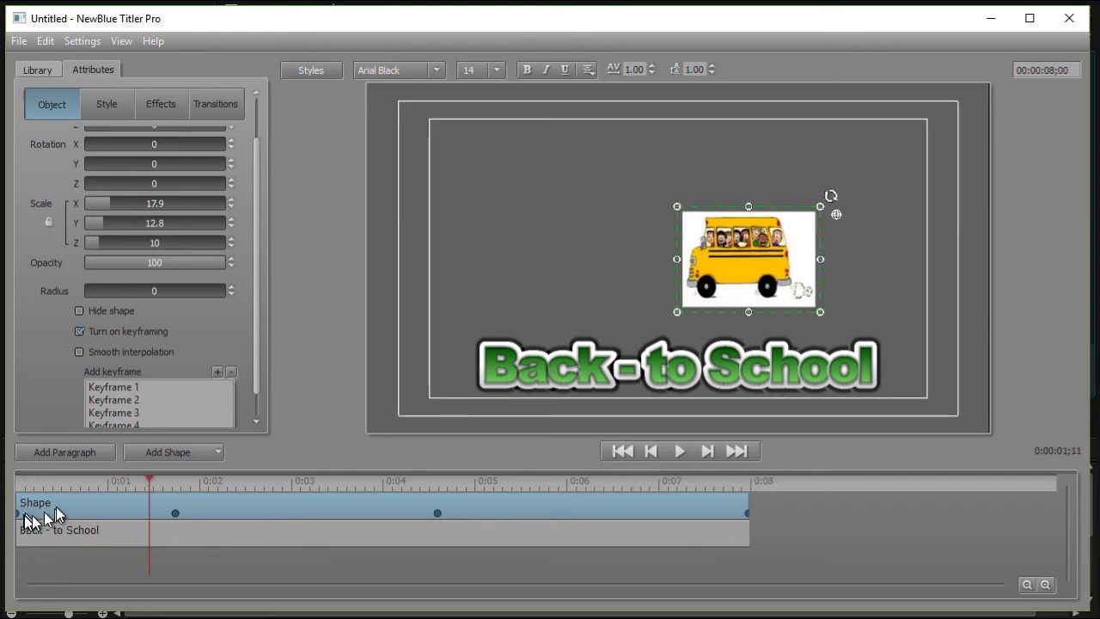
drag(152, 481, 10, 486)
click(142, 389)
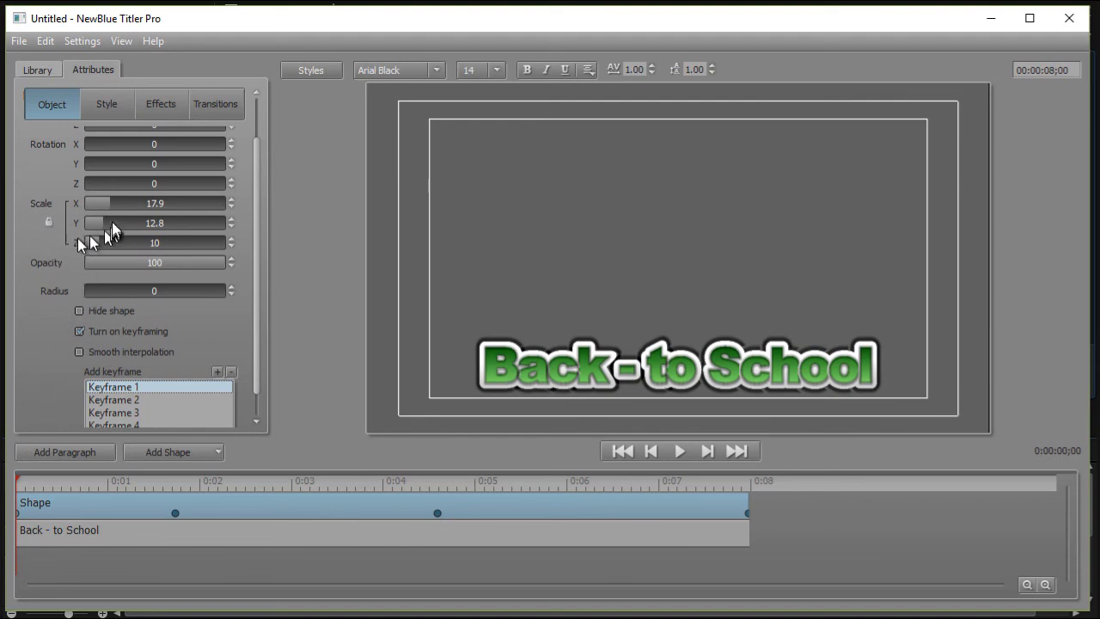
drag(108, 204, 85, 205)
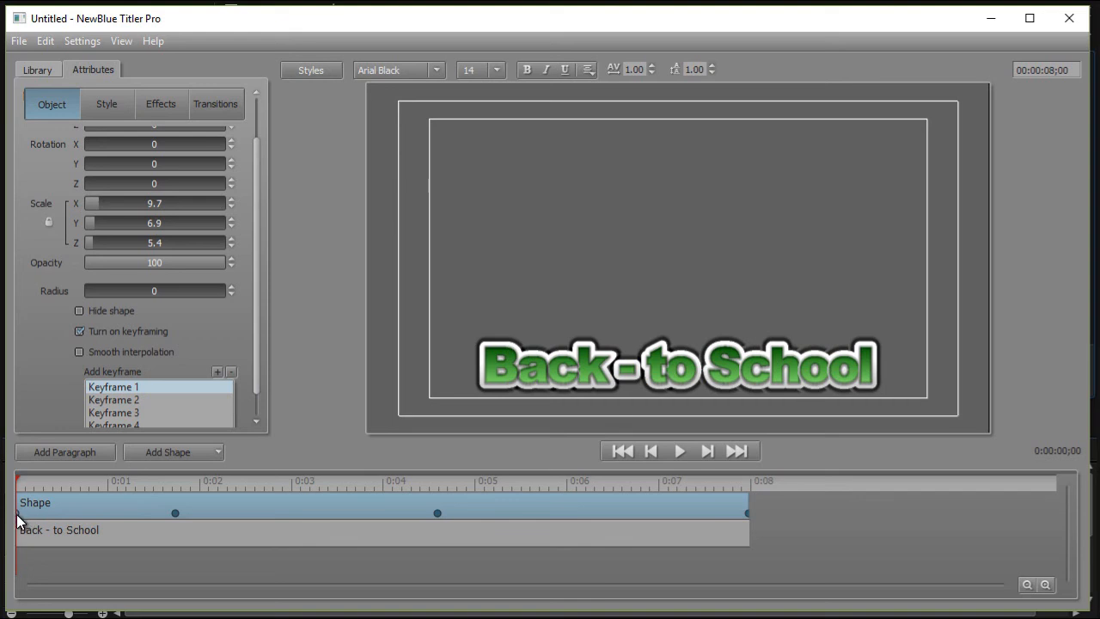
- Play back the bus's scaling and reduce its scale to X 12.4, Y 8.9, Z 6.9 at the last keyframe
click(679, 451)
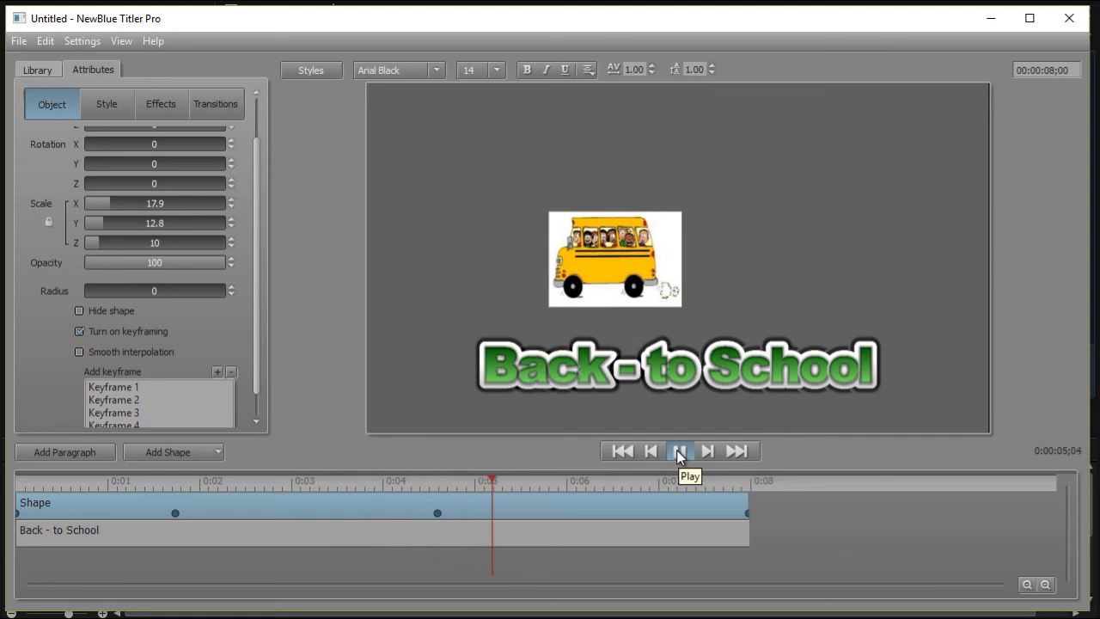
click(678, 451)
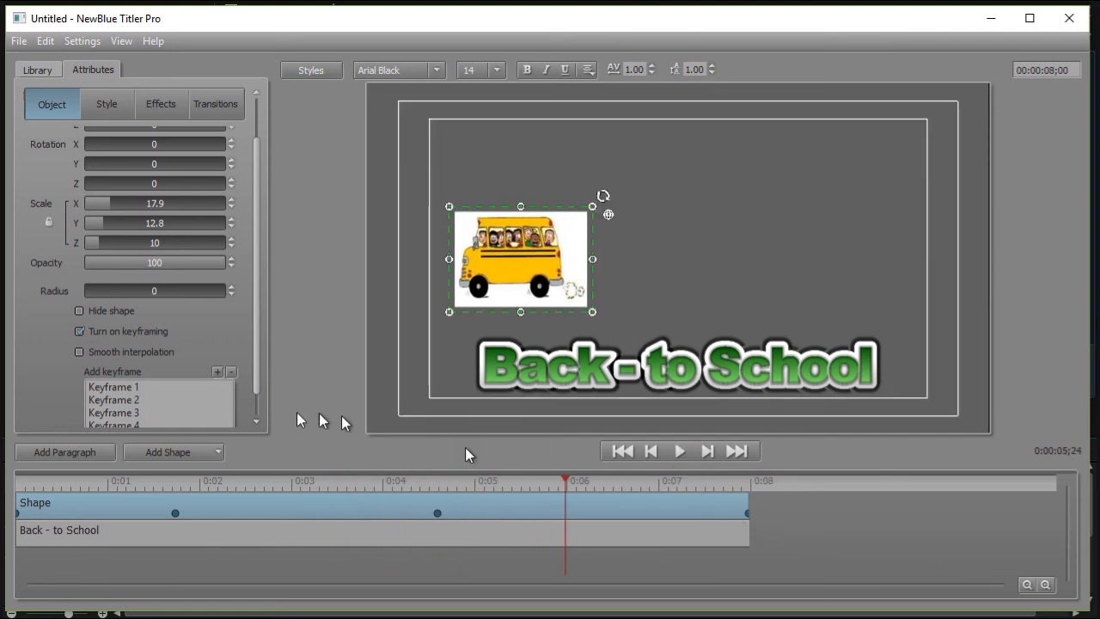
scroll(251, 387, down, 1)
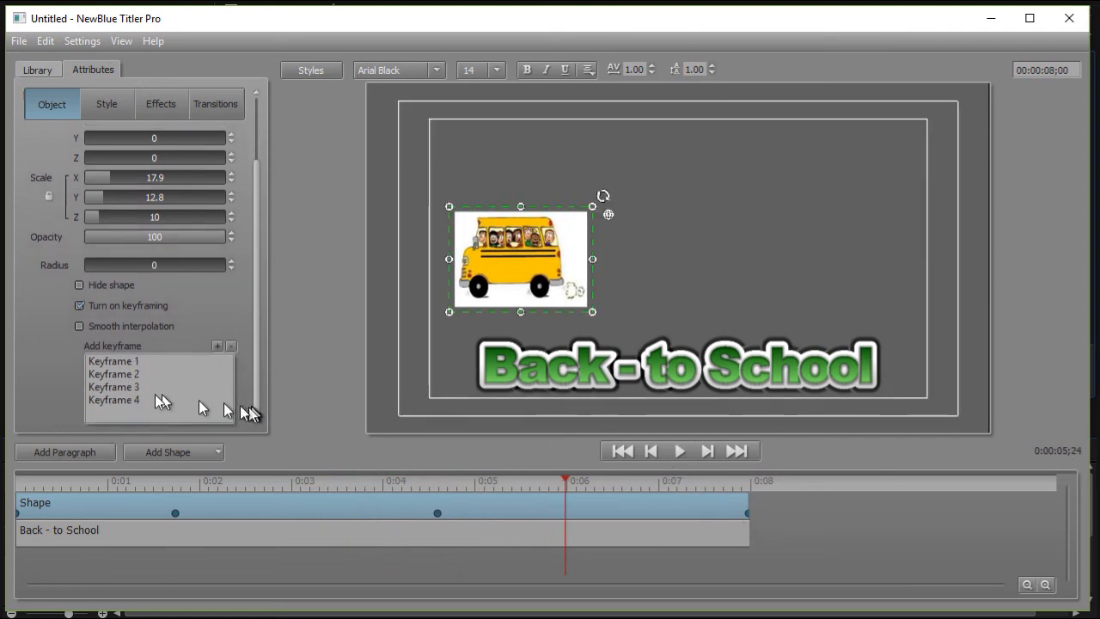
click(116, 400)
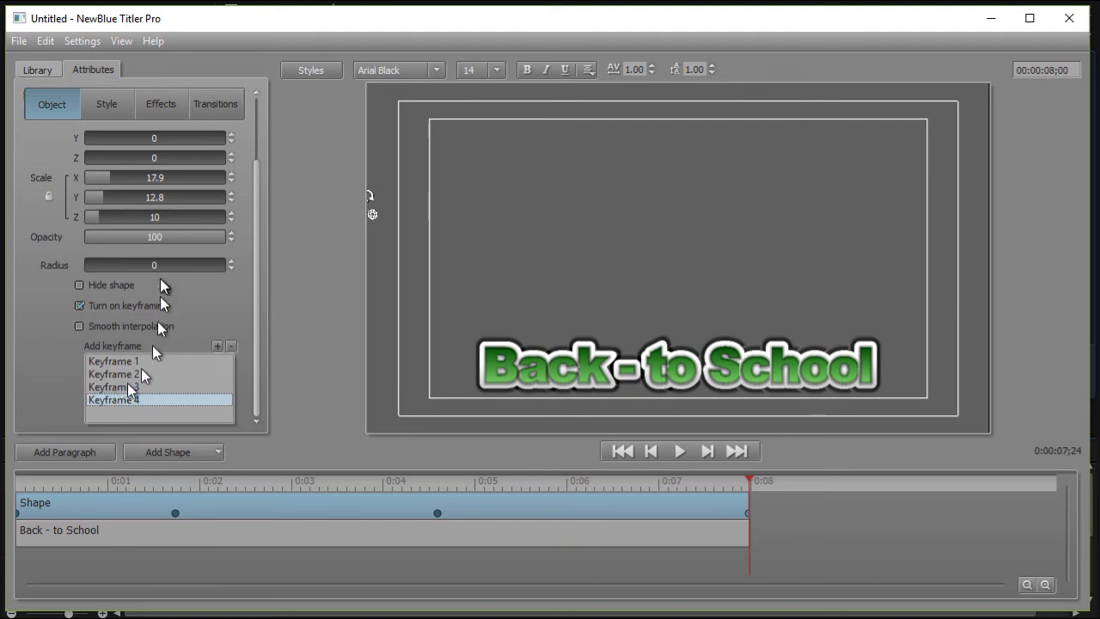
drag(108, 177, 93, 178)
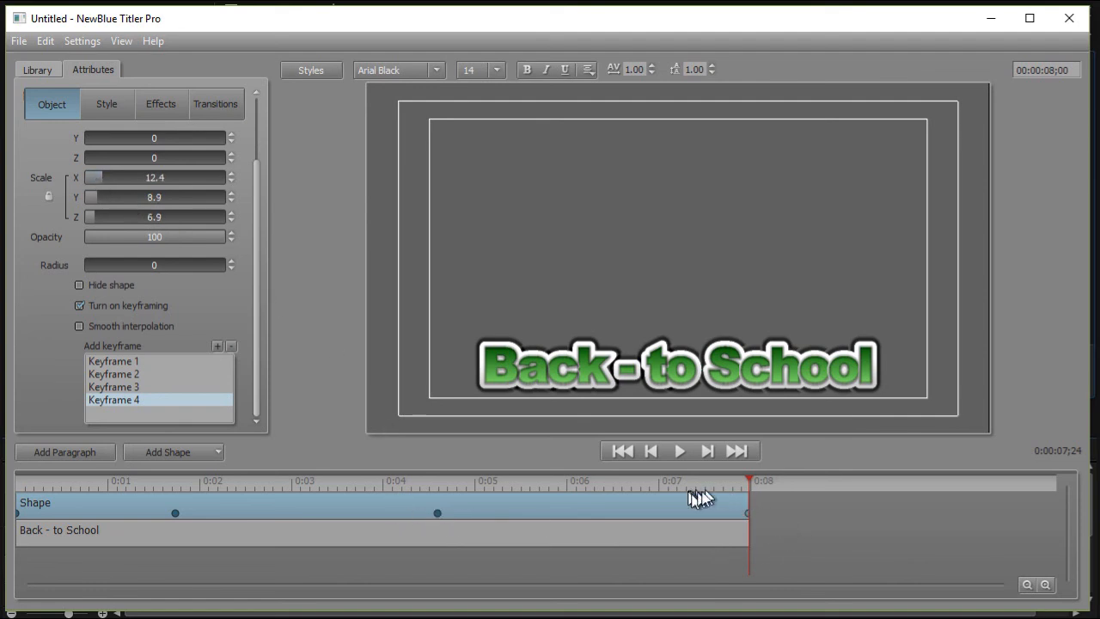
- Preview the bus shrinking as it drives off, playing from 0:00:03;19
click(364, 479)
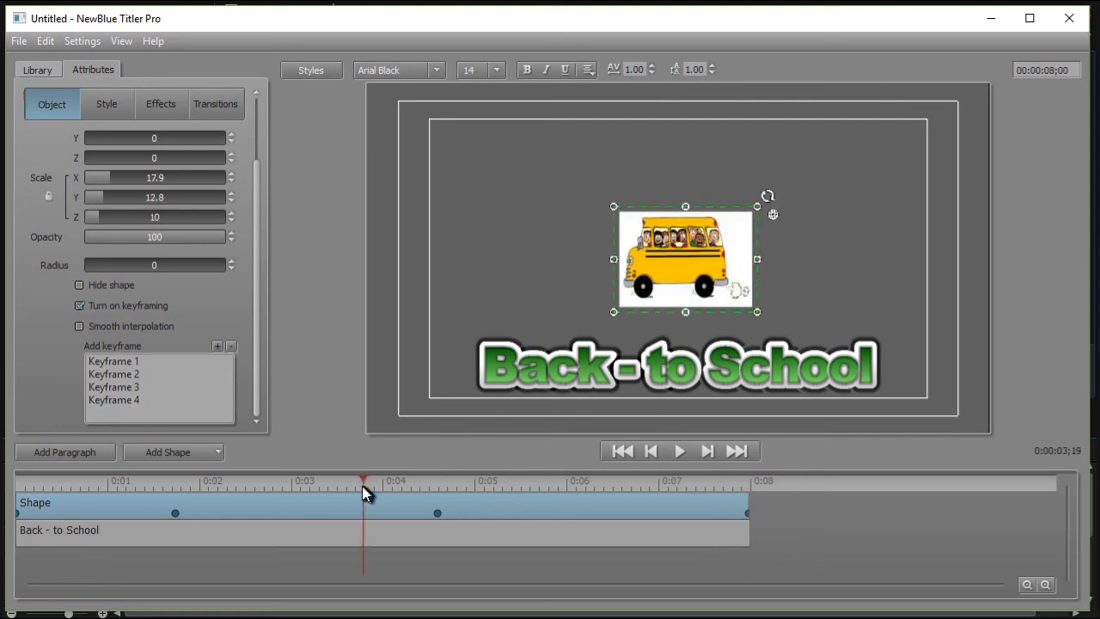
click(679, 452)
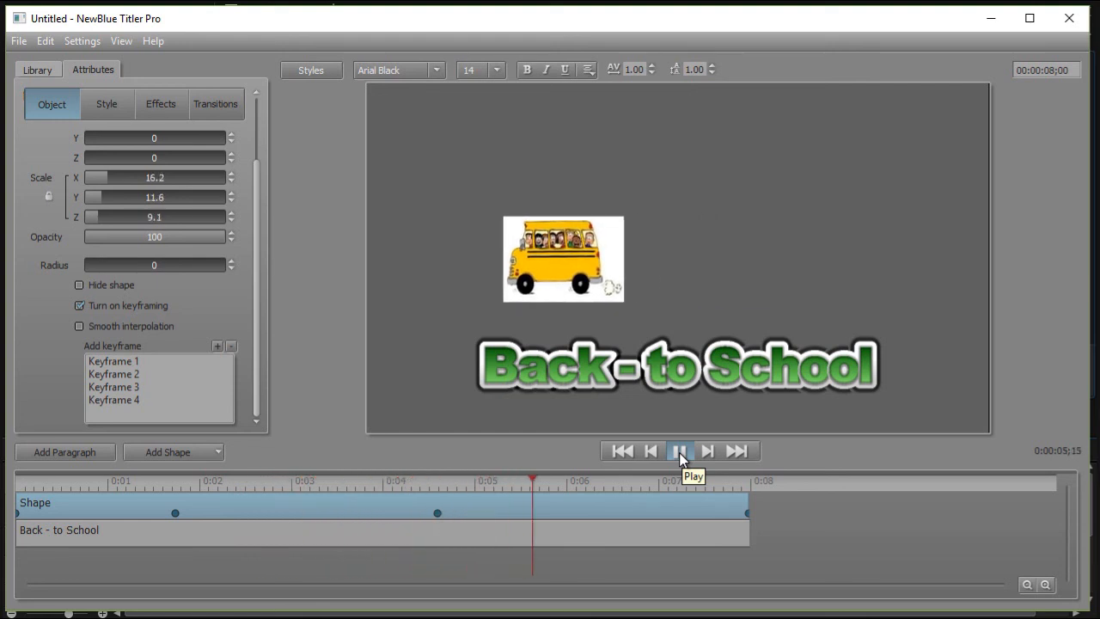
click(679, 452)
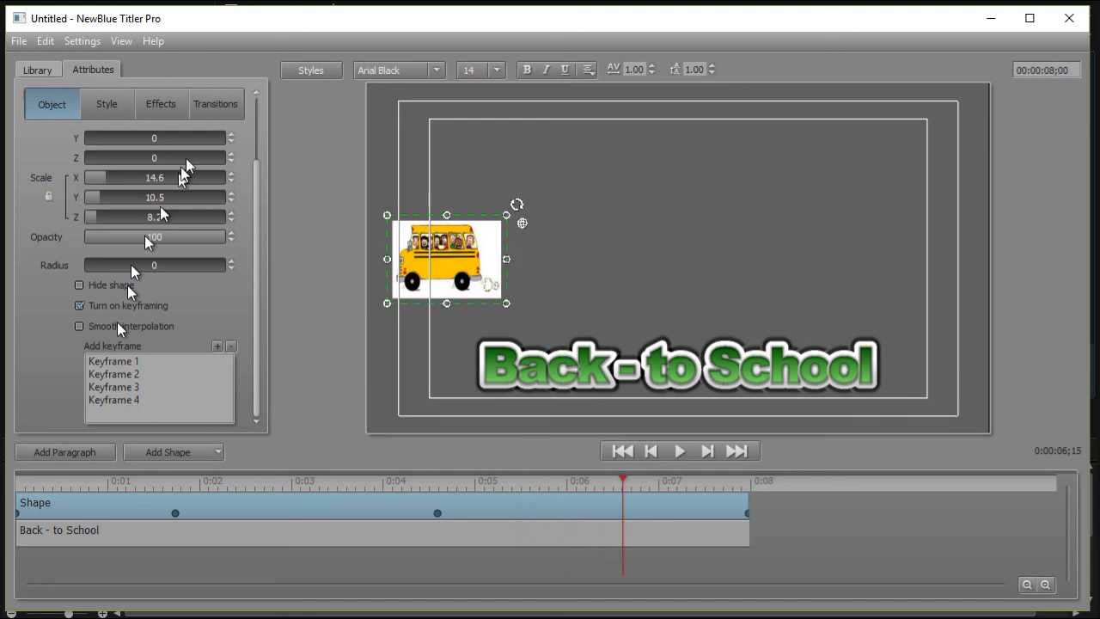
- Set the bus's opacity to 0 at the last keyframe
drag(255, 210, 264, 156)
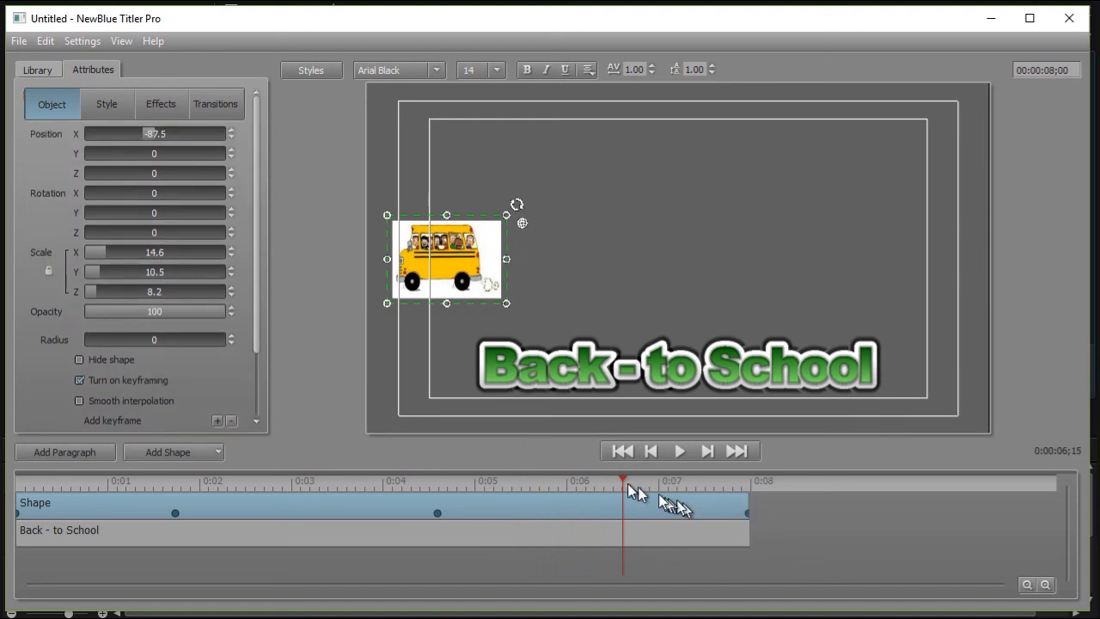
drag(256, 326, 252, 422)
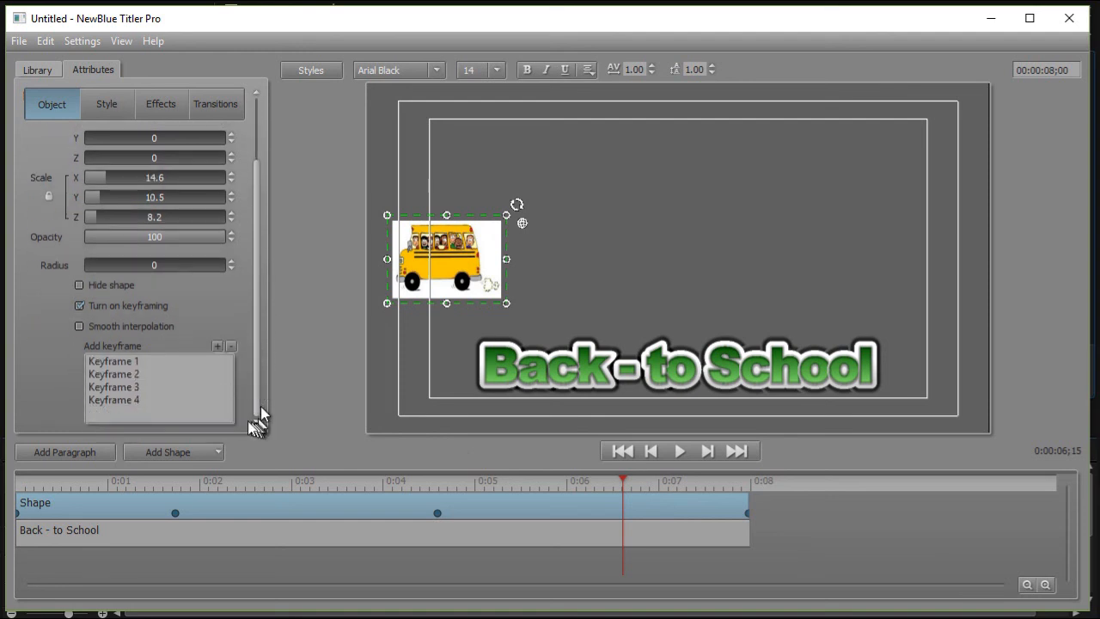
click(130, 400)
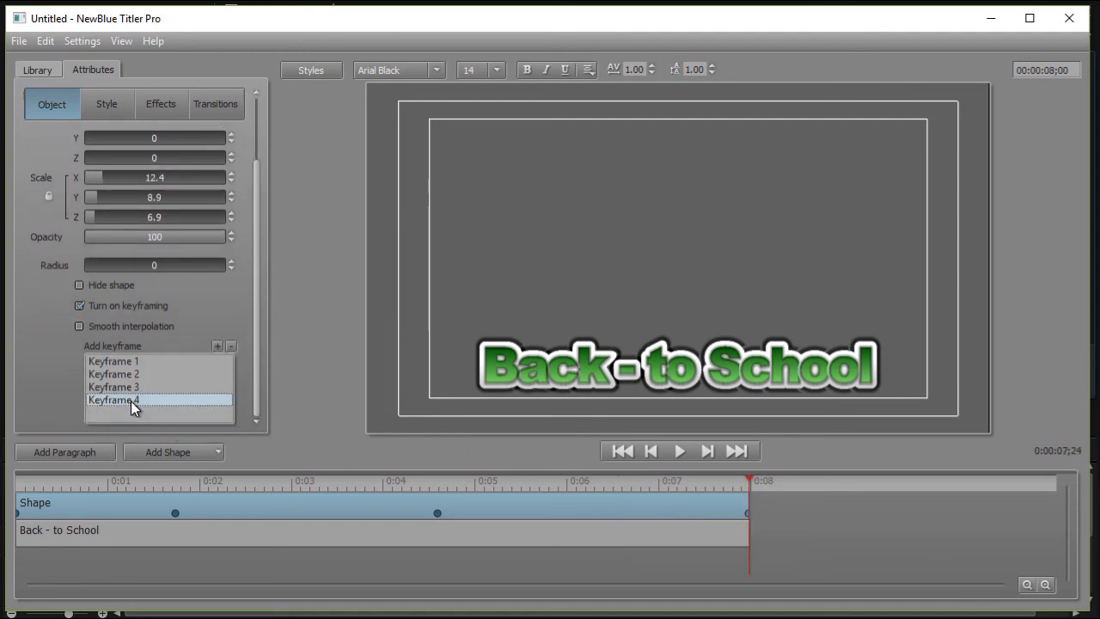
click(222, 239)
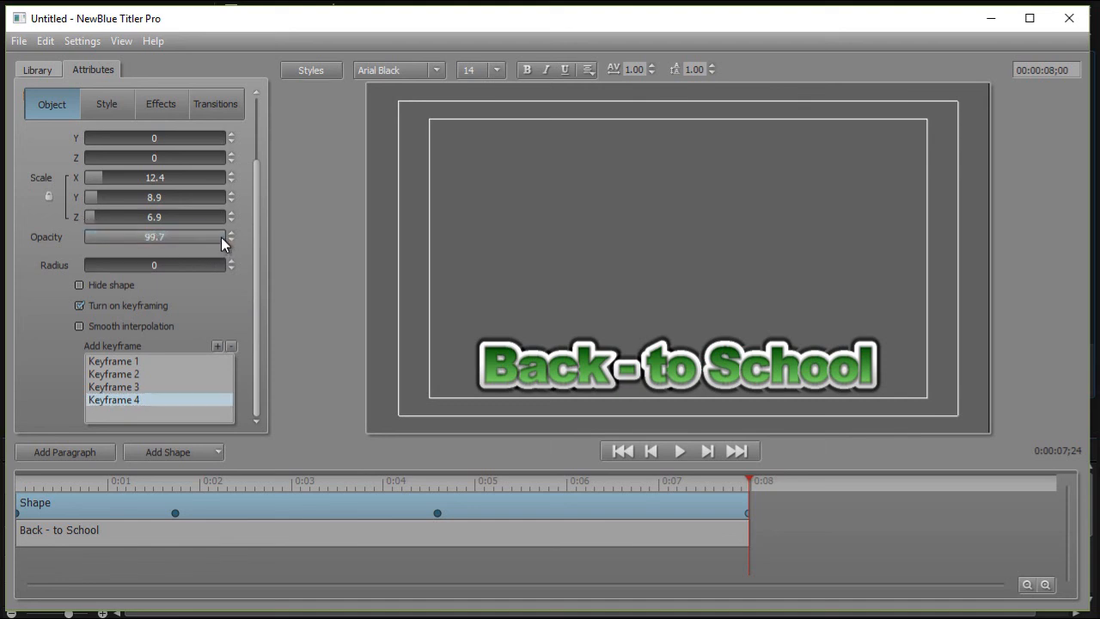
drag(226, 237, 73, 237)
drag(146, 234, 39, 238)
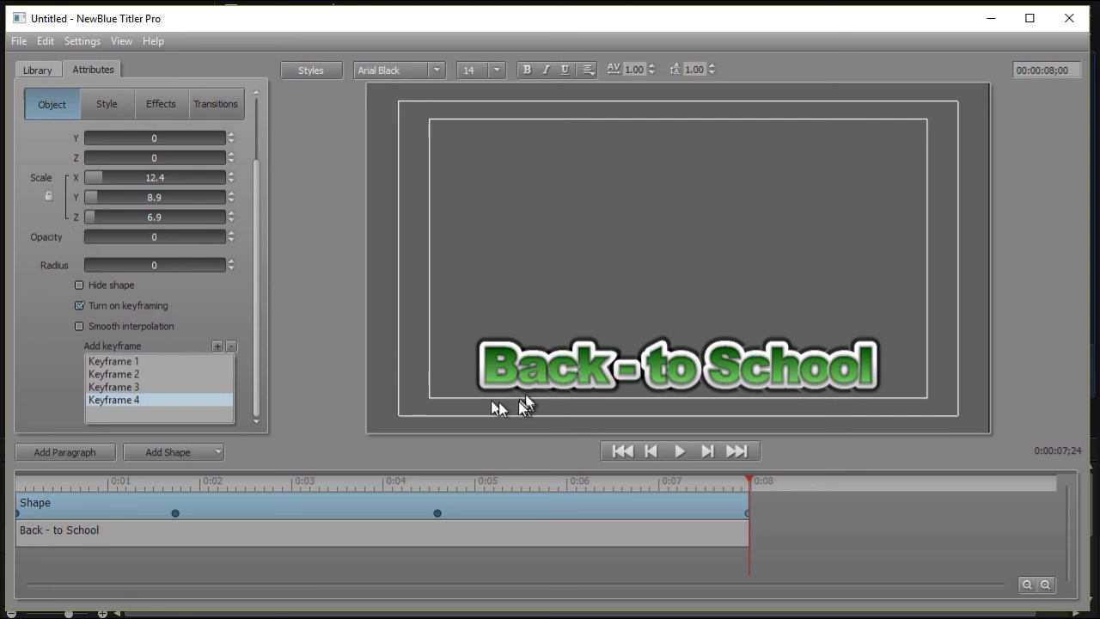
- Preview the complete bus animation from the beginning of the title and stop at 0:00:03;22
click(624, 453)
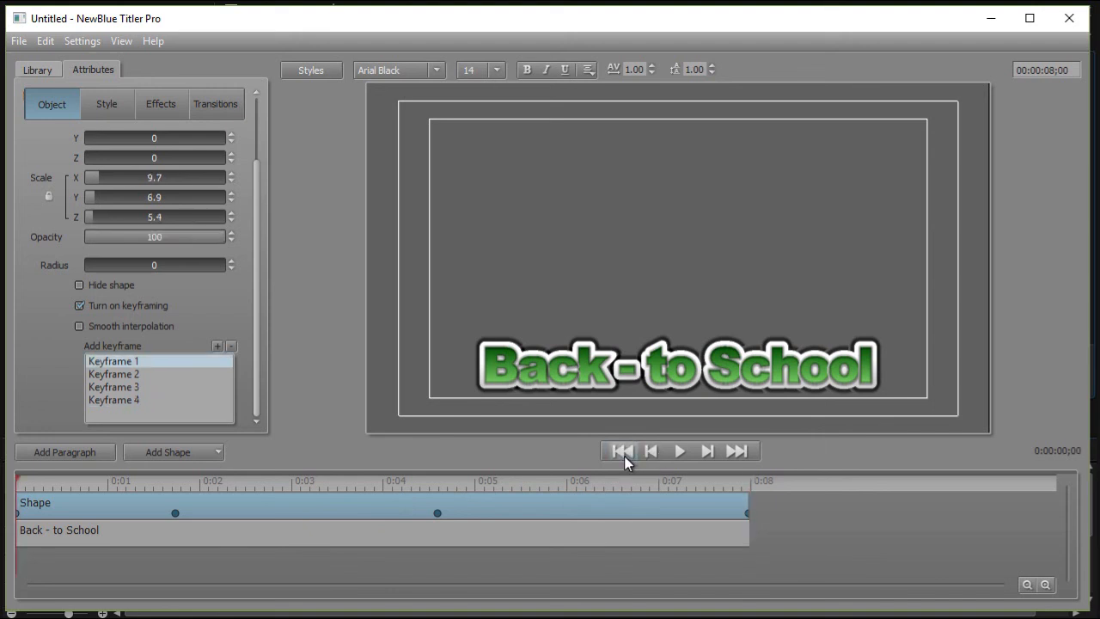
click(679, 452)
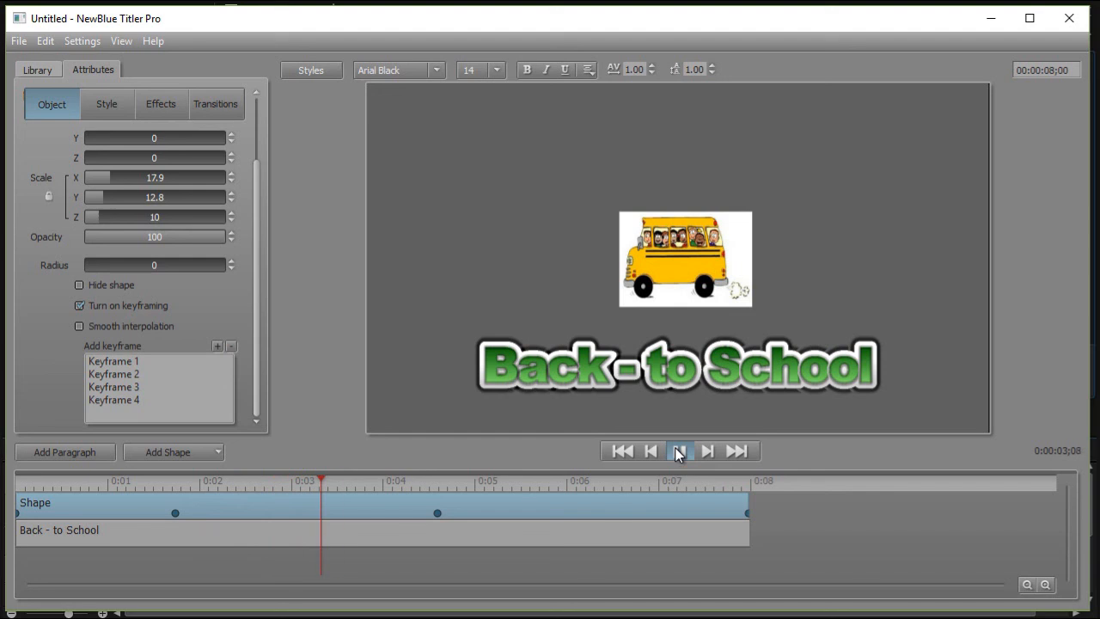
click(678, 452)
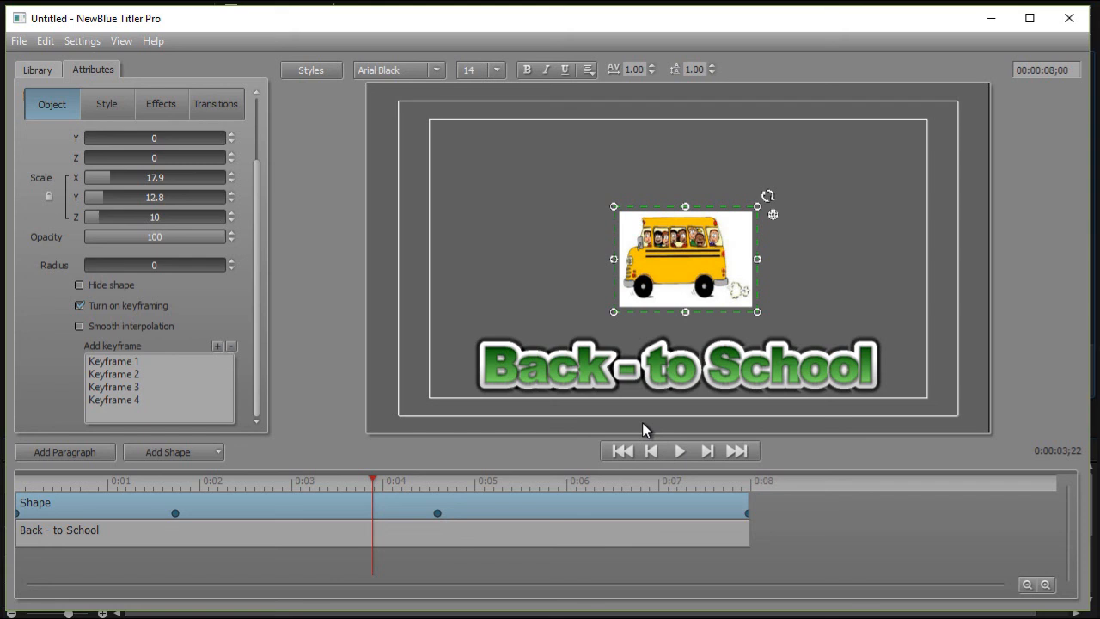
drag(260, 199, 259, 87)
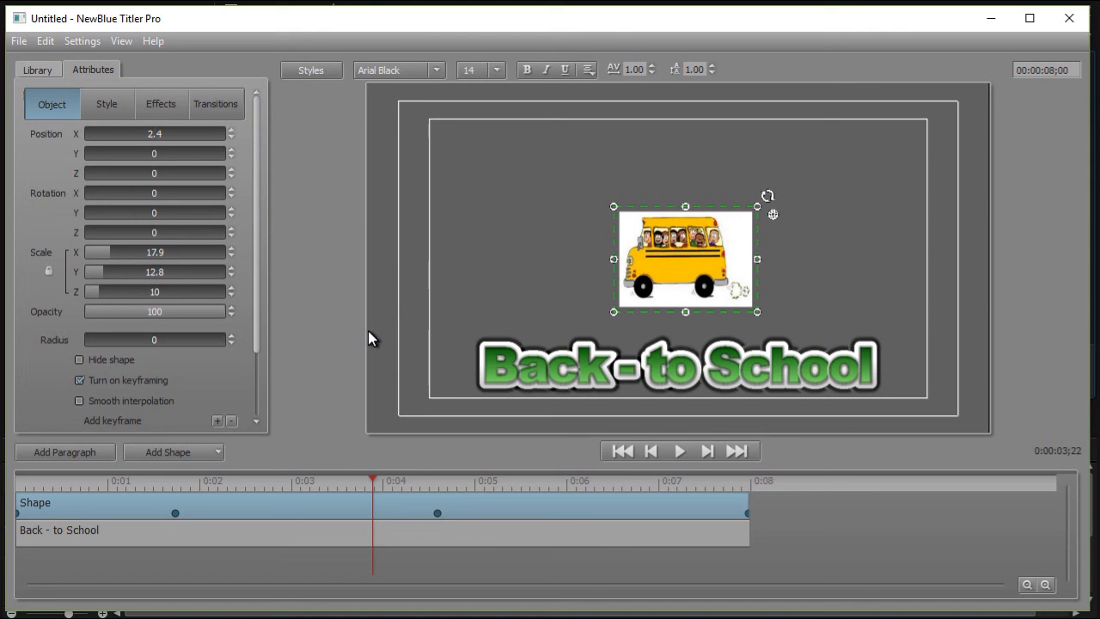